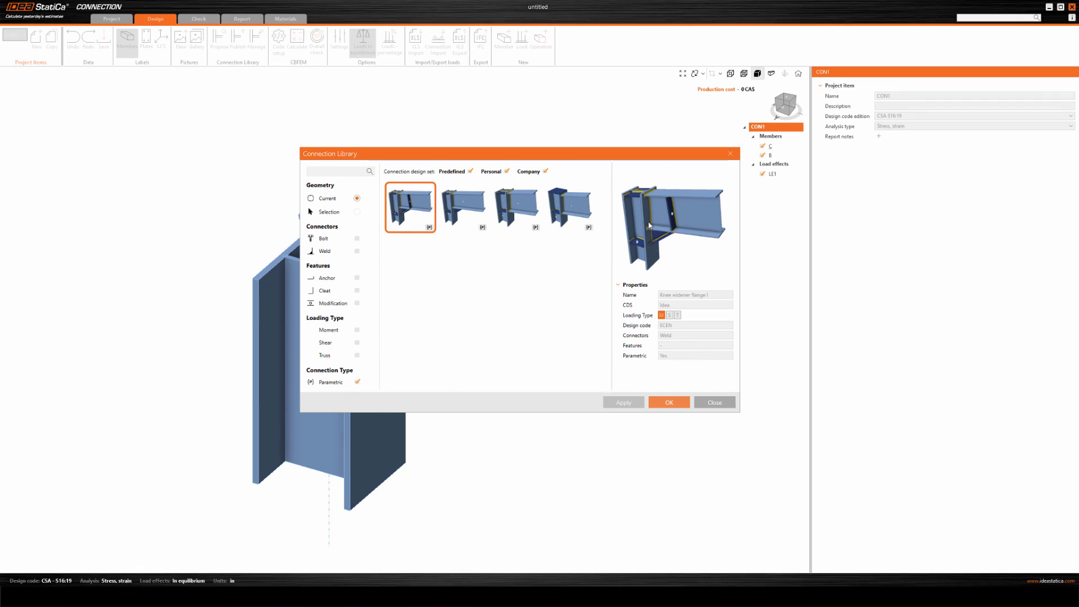
Apply the welded knee widener flange template from the connection library, converting its materials to 300W steel and E49xx welds.
left_click(663, 403)
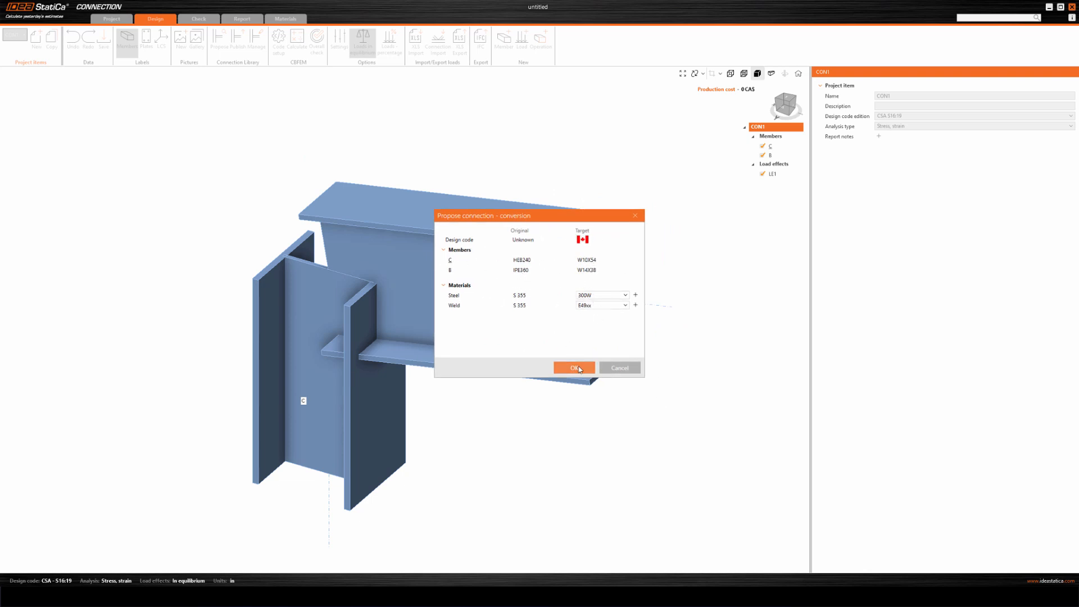
left_click(574, 368)
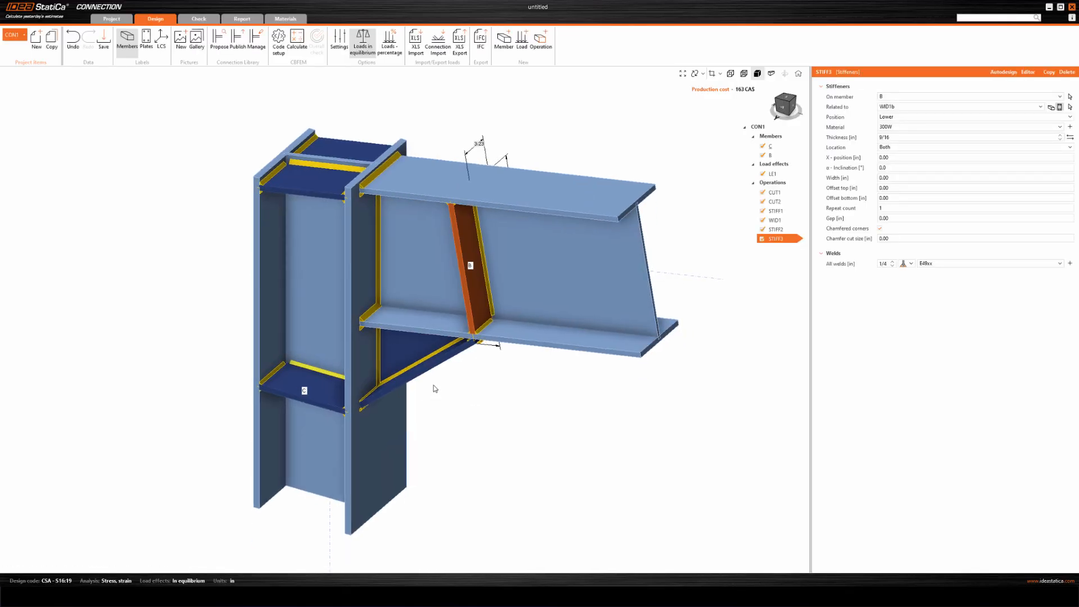
right_click_drag(442, 389, 504, 339)
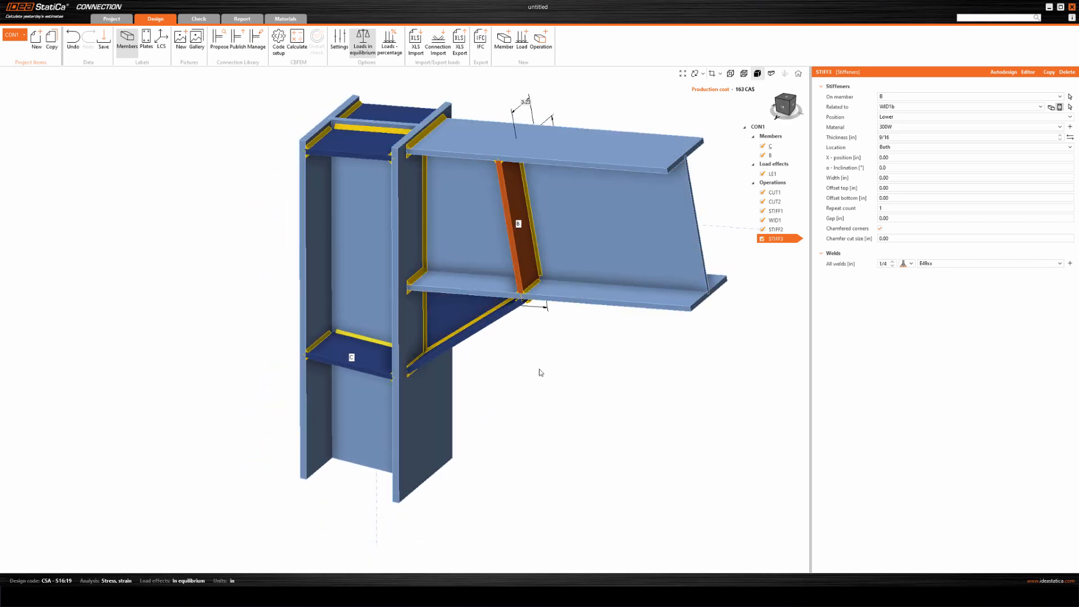
middle_click_drag(550, 367, 469, 369)
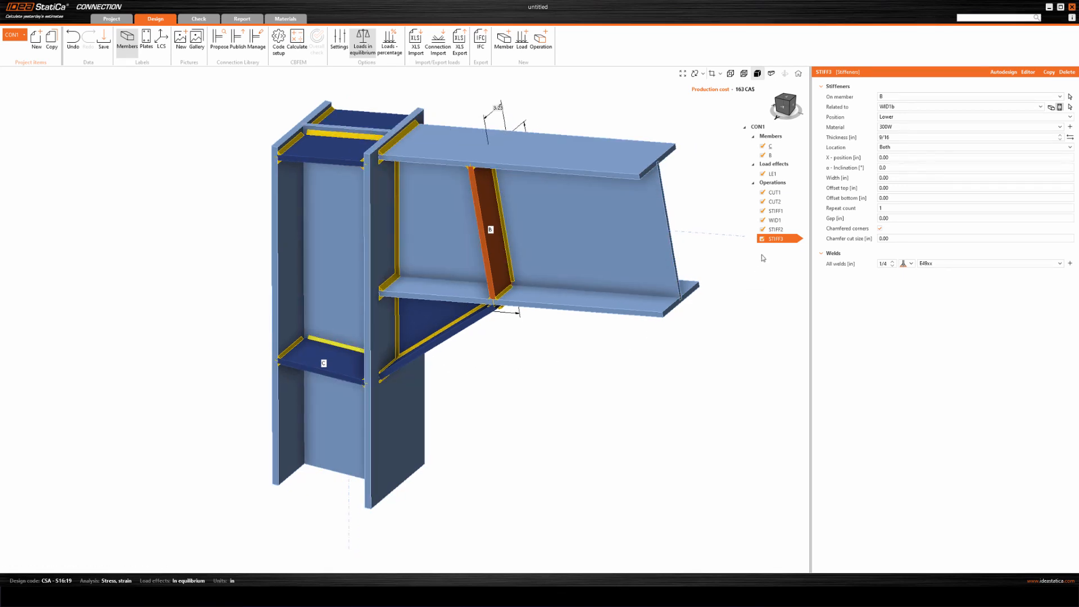
Set the connection template's widener width to 10 in and widener depth to 15 in.
left_click(772, 183)
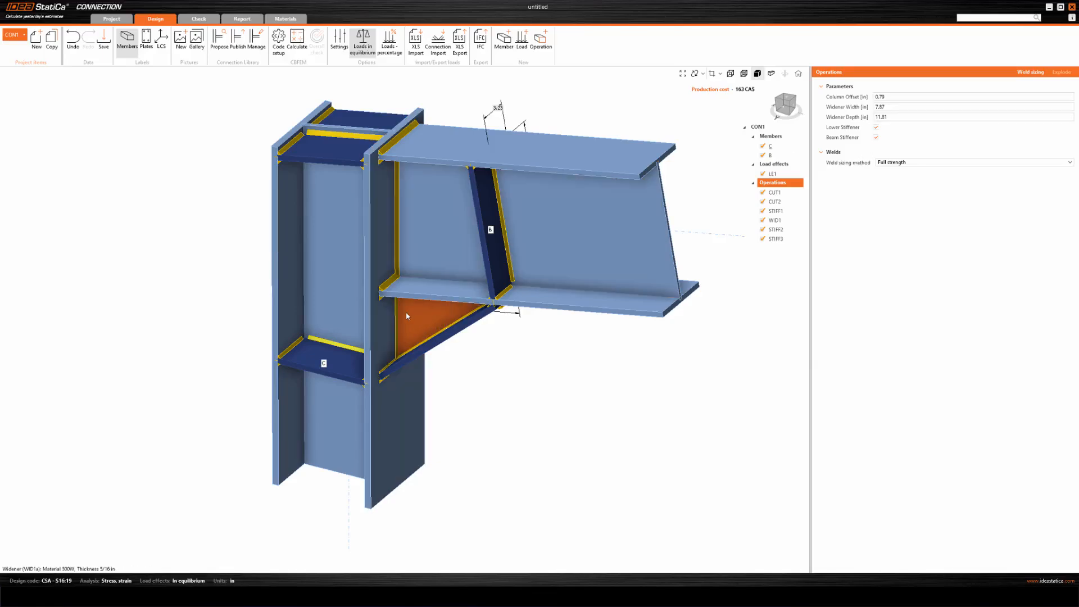
left_click_drag(891, 107, 861, 108)
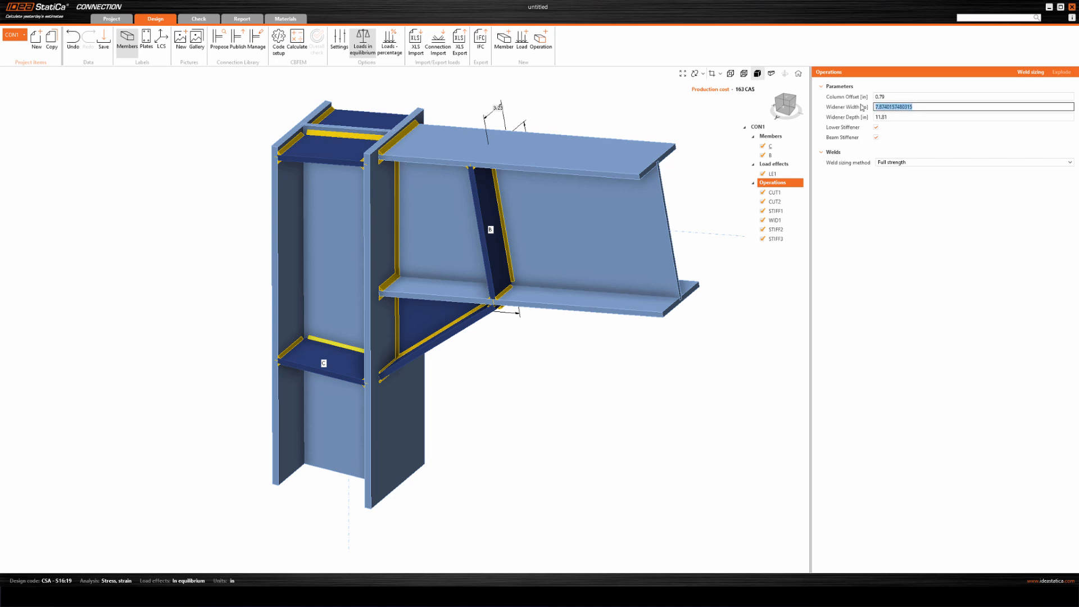
type("10")
left_click(906, 117)
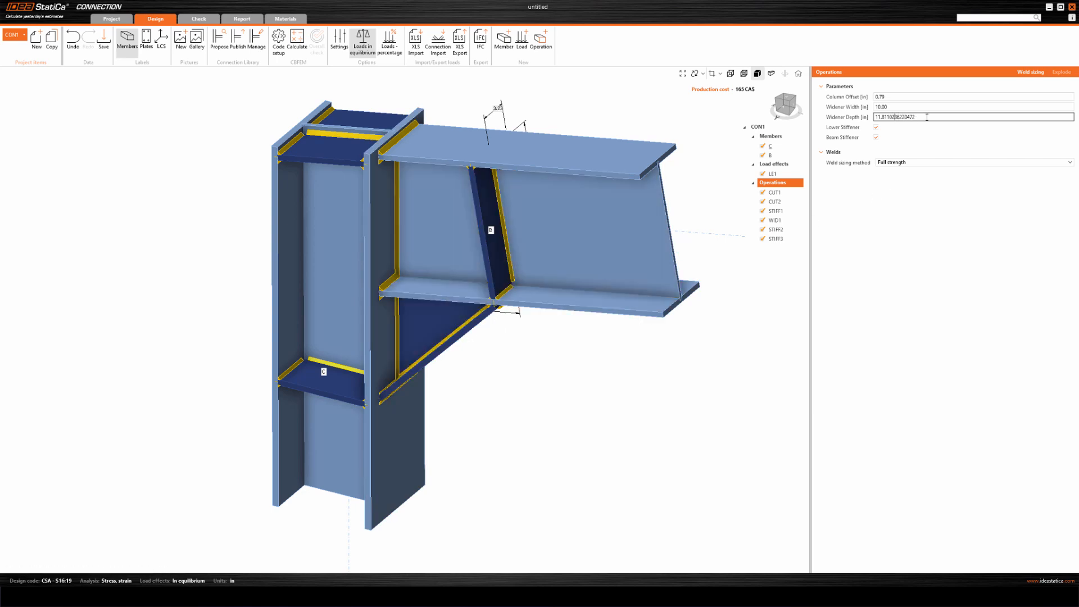
left_click_drag(899, 118, 873, 119)
type("15")
left_click(906, 106)
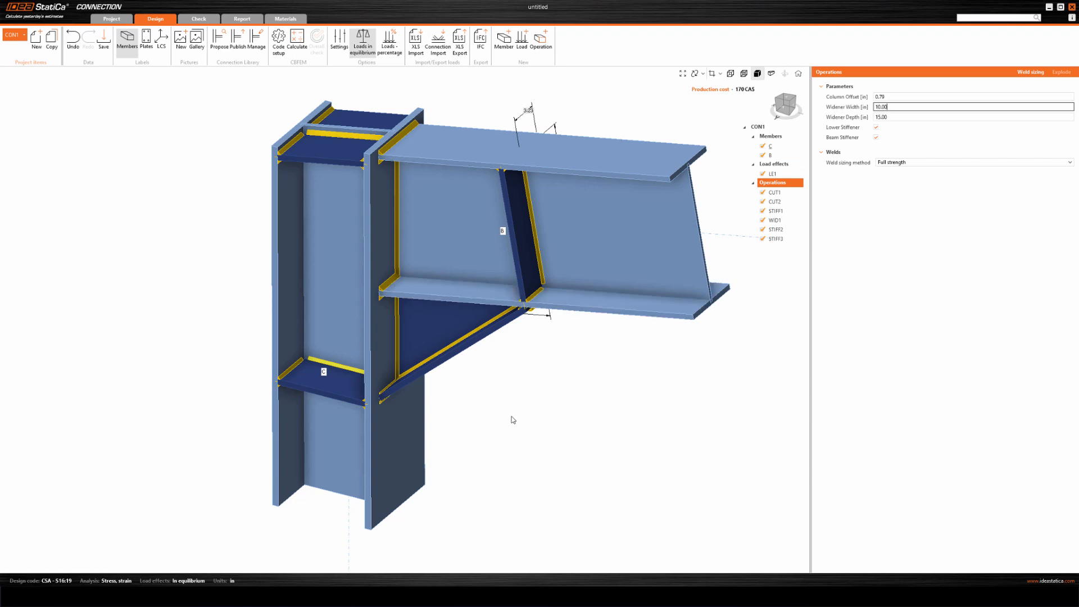
middle_click_drag(512, 393, 488, 392)
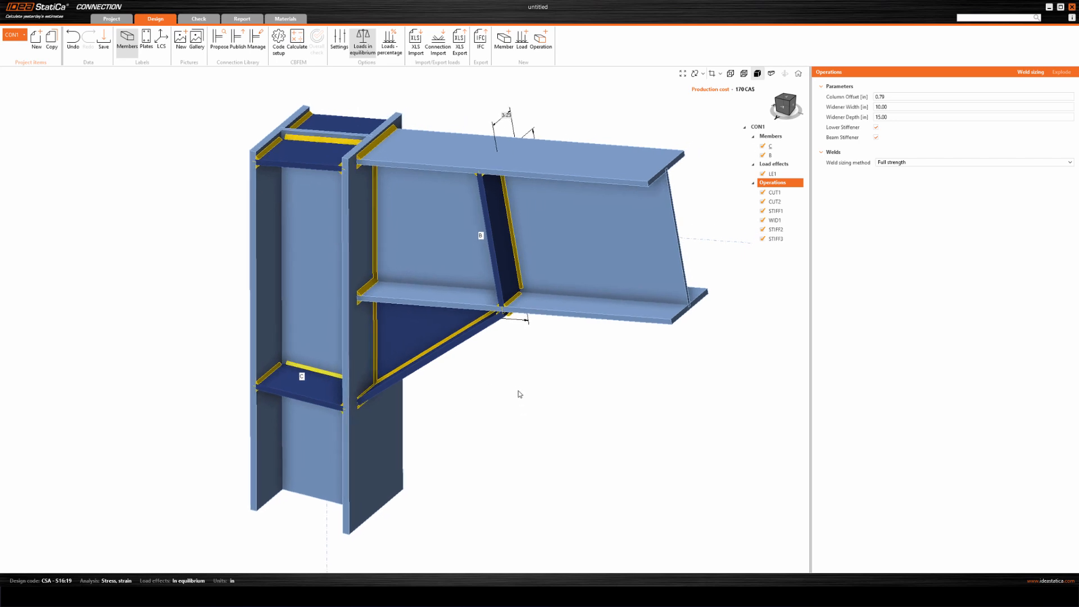
middle_click_drag(518, 398, 503, 403)
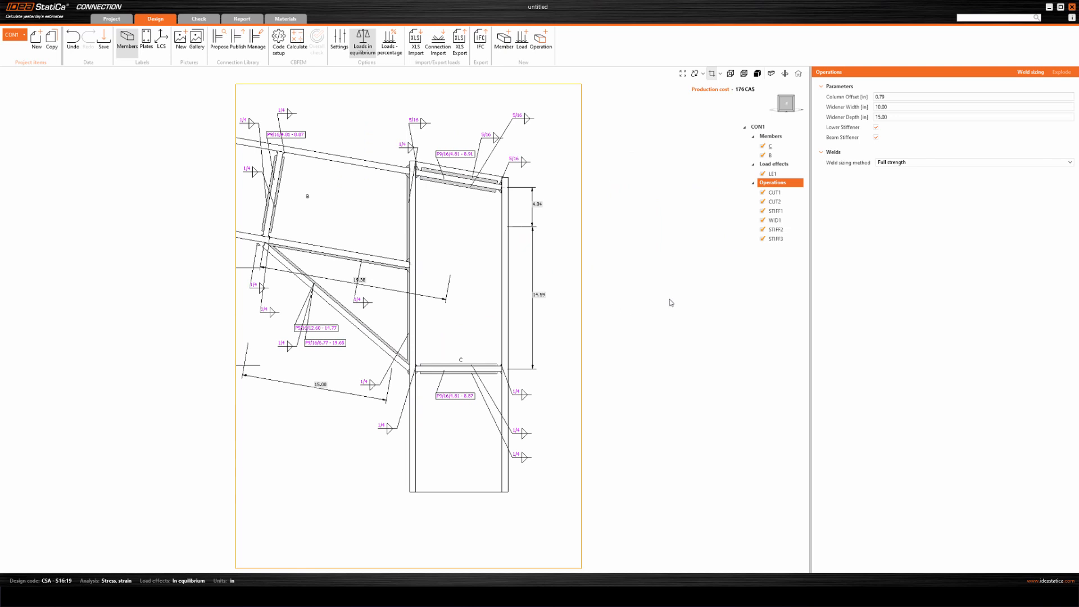
Enlarge the column web section's clipping box around the knee joint and return the section to a straight-on view.
scroll(544, 333, "down", 2)
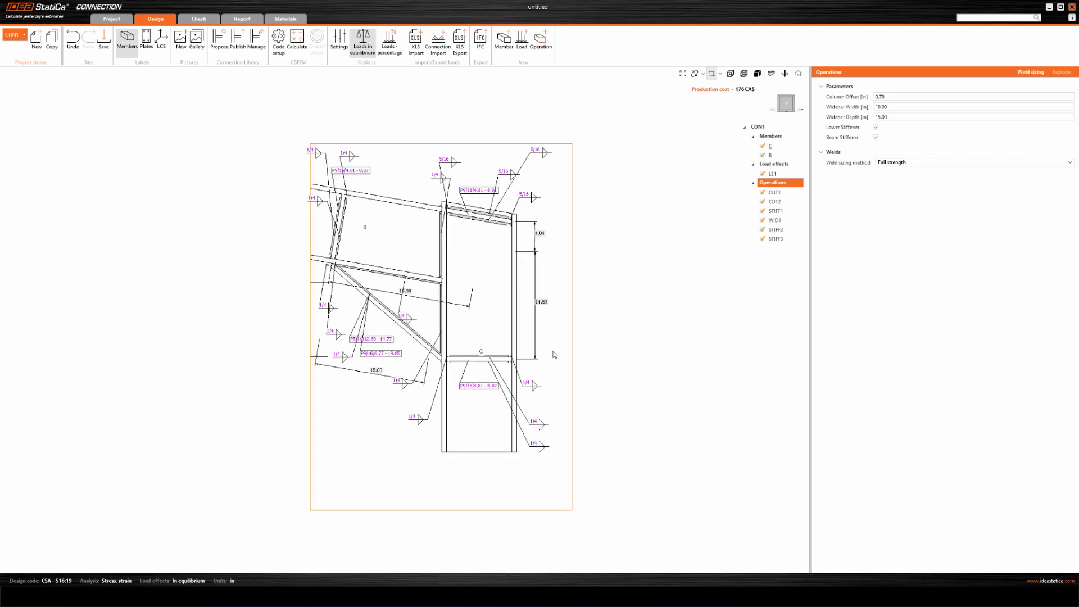
middle_click_drag(554, 352, 572, 351)
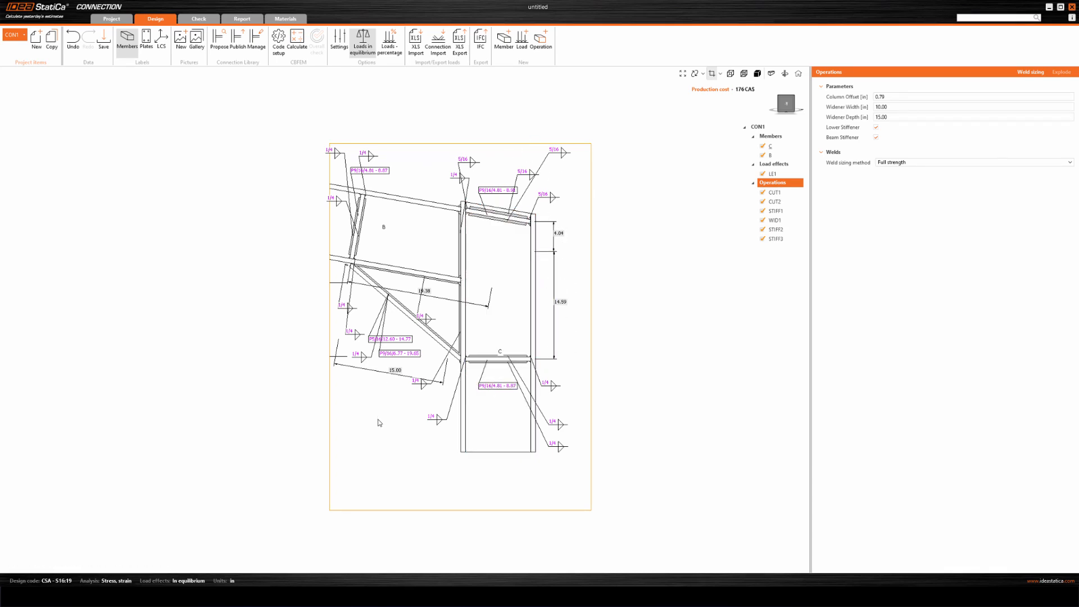
scroll(371, 430, "down", 2)
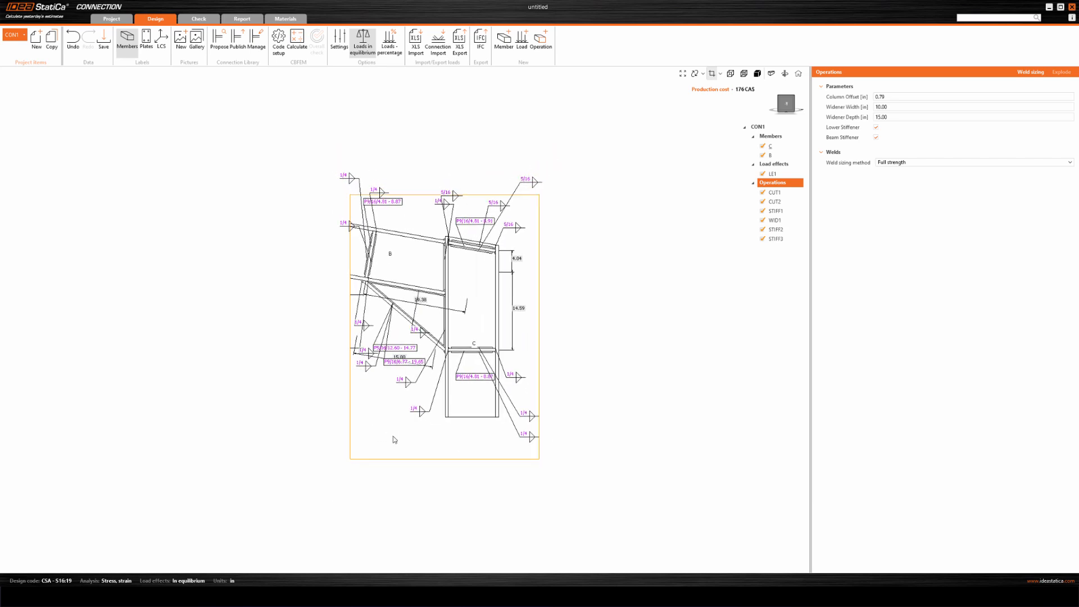
right_click_drag(363, 415, 550, 307)
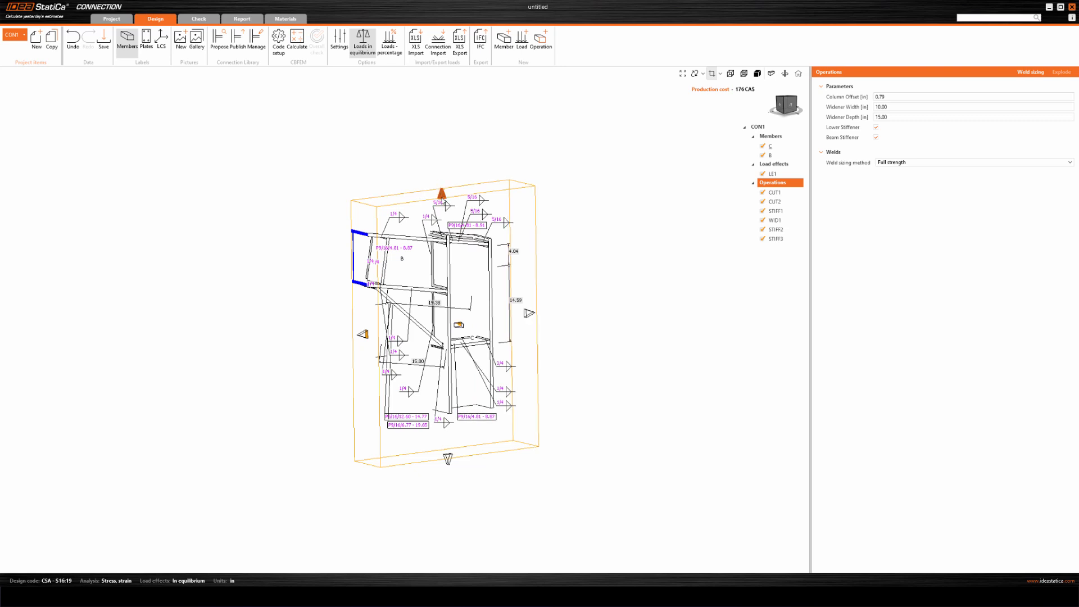
left_click_drag(442, 197, 442, 199)
mouse_move(448, 460)
left_mouse_down()
mouse_move(448, 446)
mouse_move(448, 461)
left_mouse_up()
left_click_drag(530, 319, 549, 317)
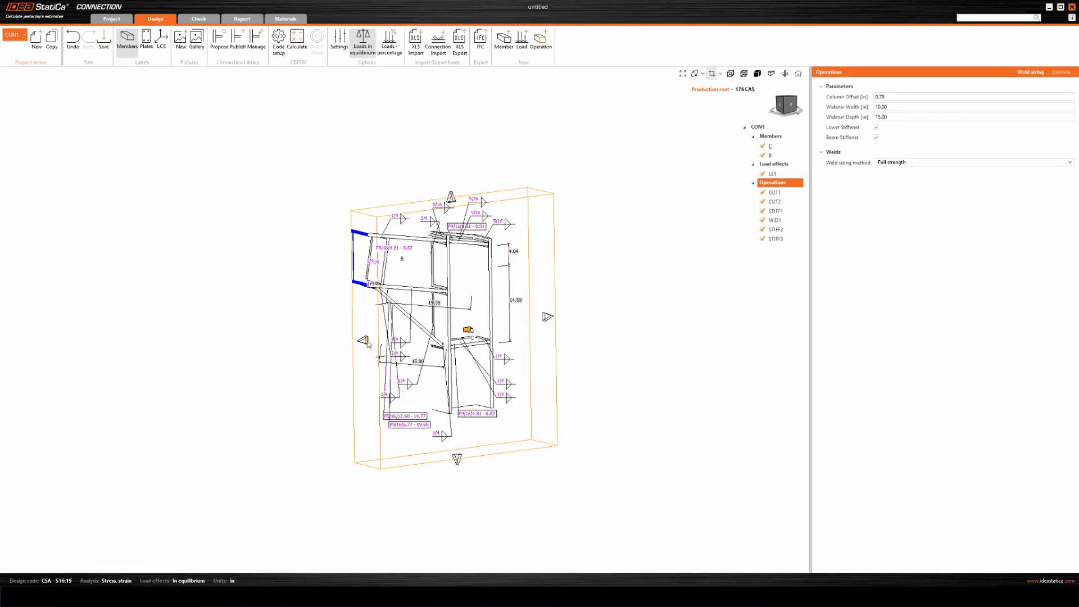
left_click_drag(355, 341, 344, 334)
left_click_drag(449, 195, 445, 181)
left_click(794, 107)
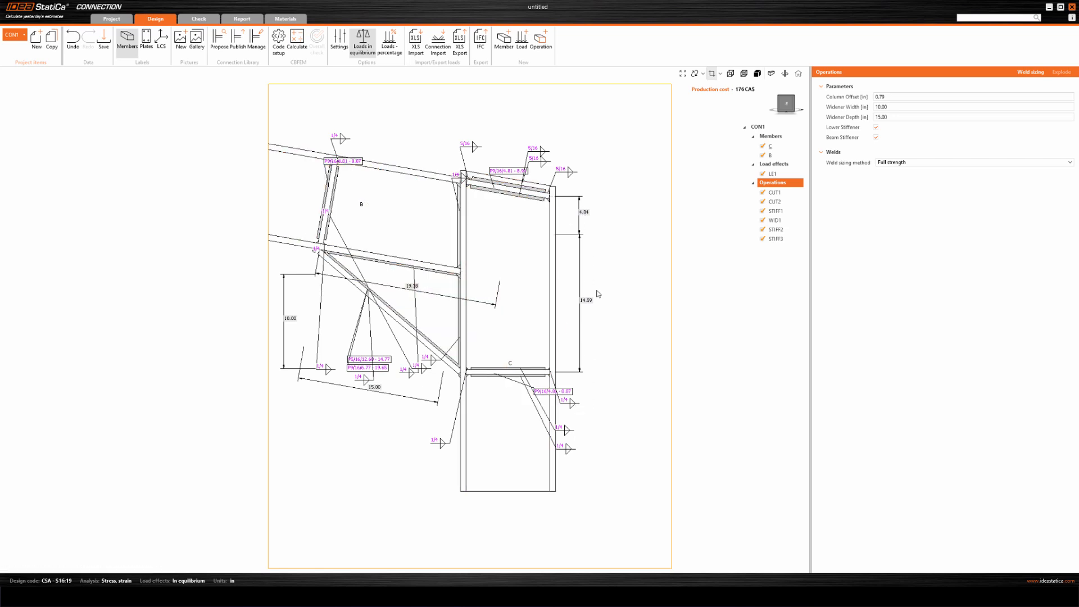
Toggle the dimensions, plate labels and weld labels of the C-Web 1 section off and back on.
left_click(722, 75)
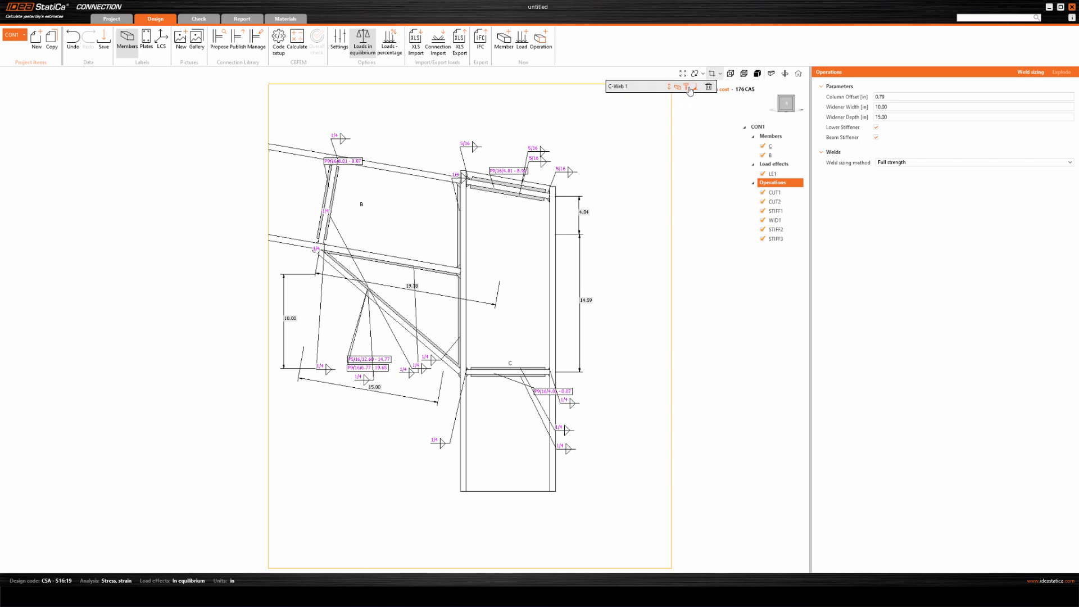
left_click(669, 87)
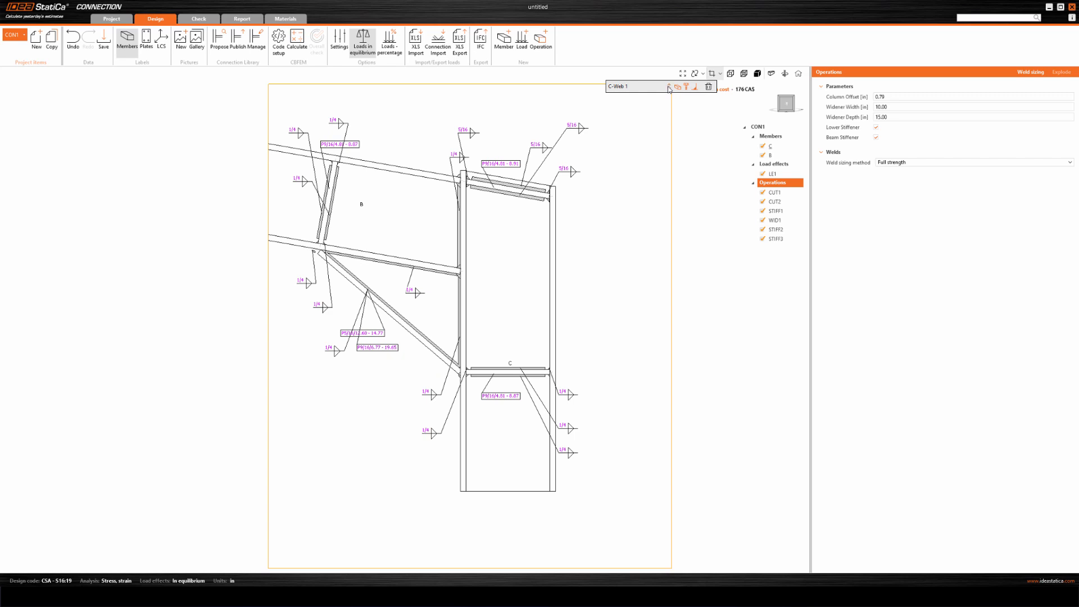
left_click(669, 87)
left_click(669, 88)
left_click(669, 88)
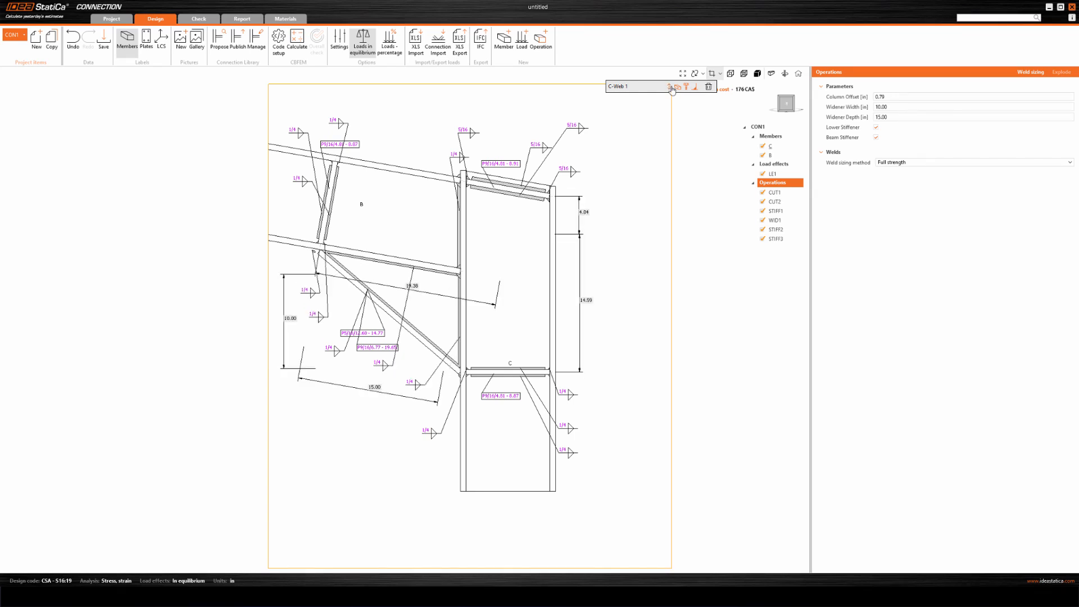
left_click(678, 88)
left_click(678, 88)
left_click(678, 88)
left_click(678, 87)
left_click(679, 88)
left_click(679, 88)
left_click(696, 88)
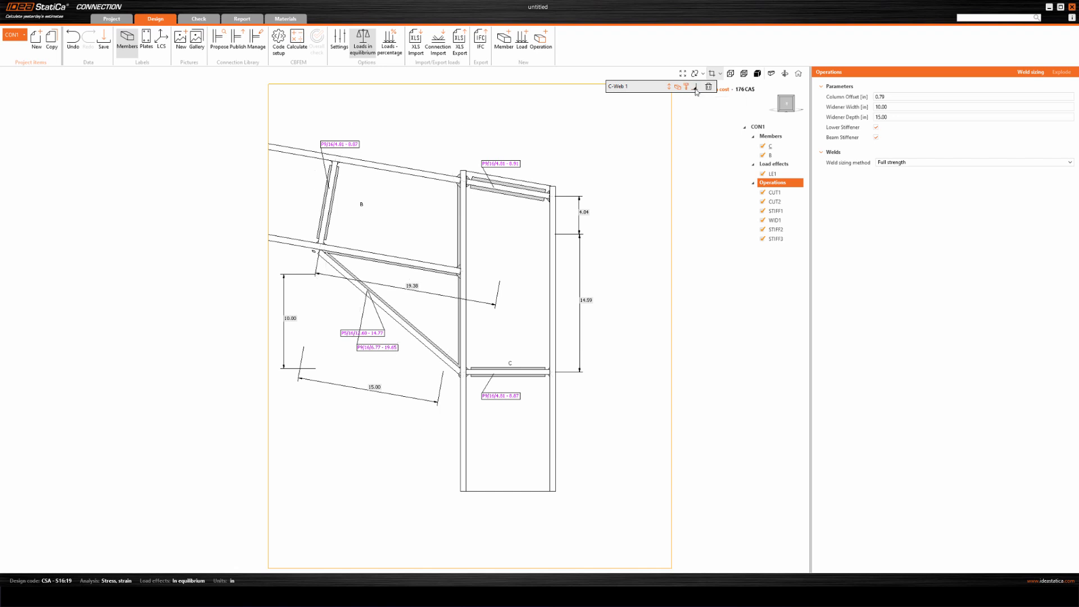
left_click(696, 89)
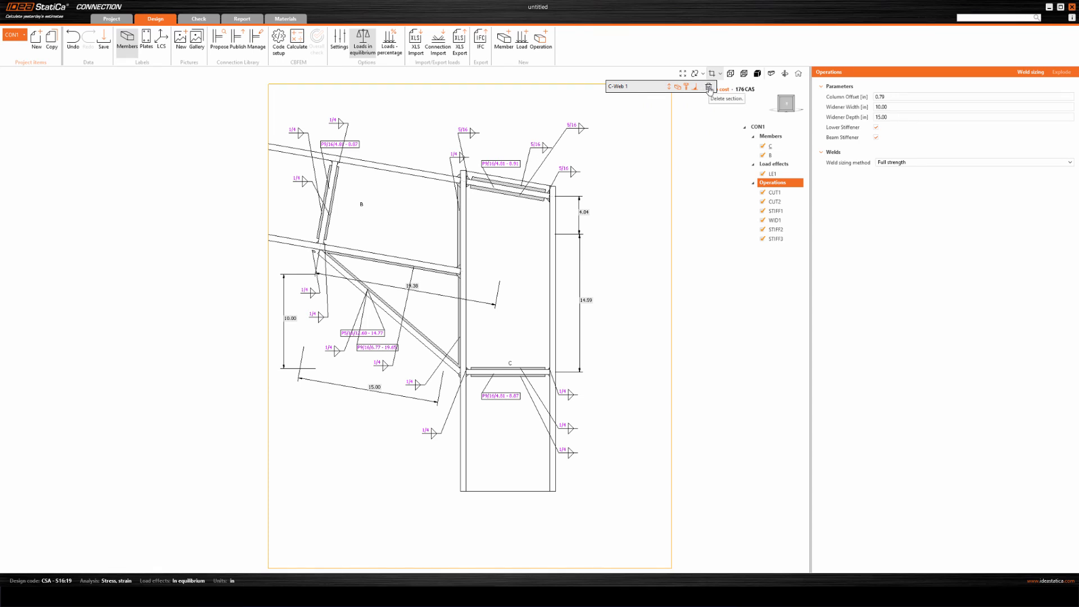
Leave the section drawing and return to the solid view of the whole connection.
scroll(685, 276, "down", 1)
scroll(684, 275, "down", 1)
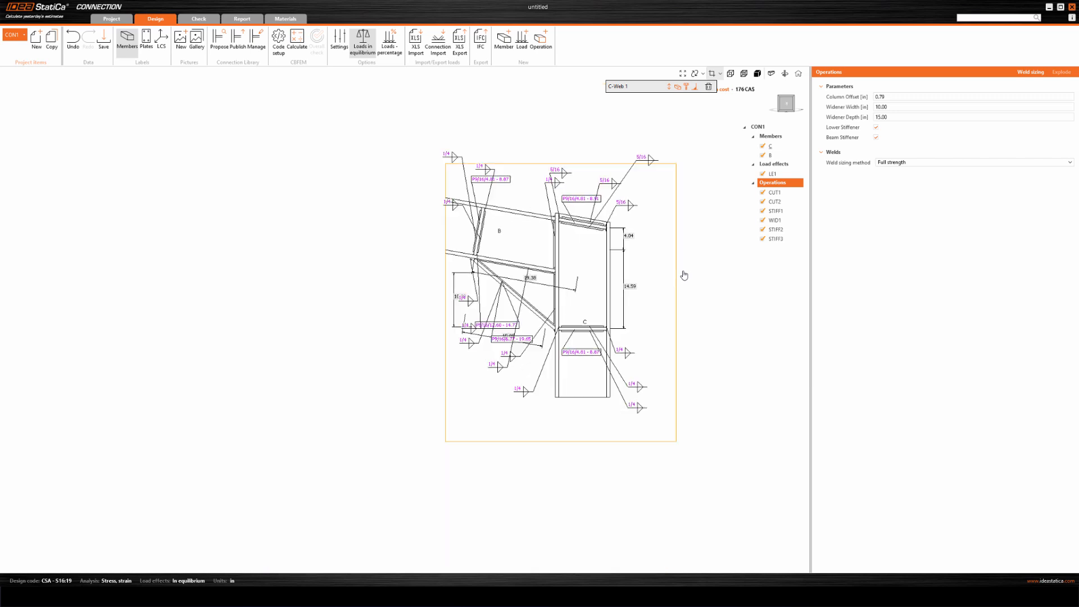
left_click(758, 73)
scroll(378, 354, "down", 1)
scroll(379, 352, "down", 1)
scroll(408, 369, "down", 1)
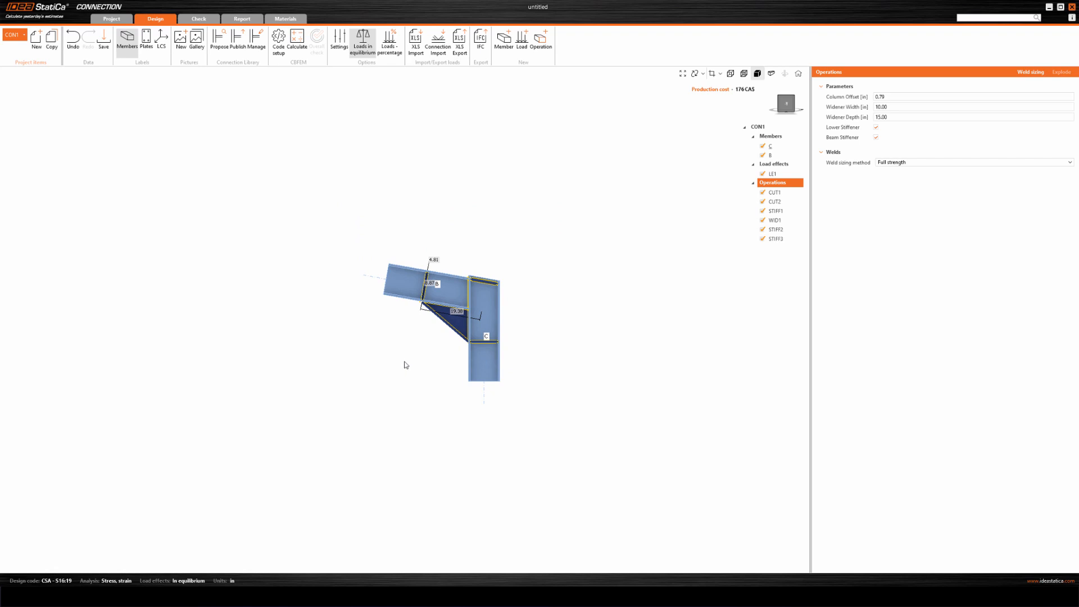
scroll(388, 345, "up", 4)
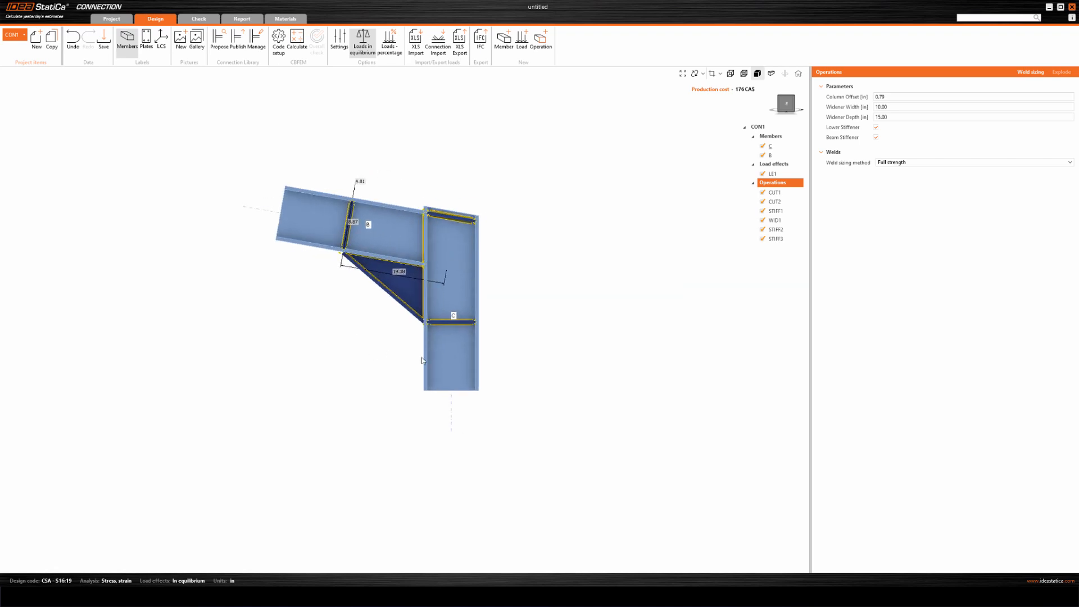
Examine the widener from several sides and select the column's lower stiffener to inspect its properties.
middle_click_drag(538, 294, 506, 284)
right_click_drag(491, 317, 165, 327)
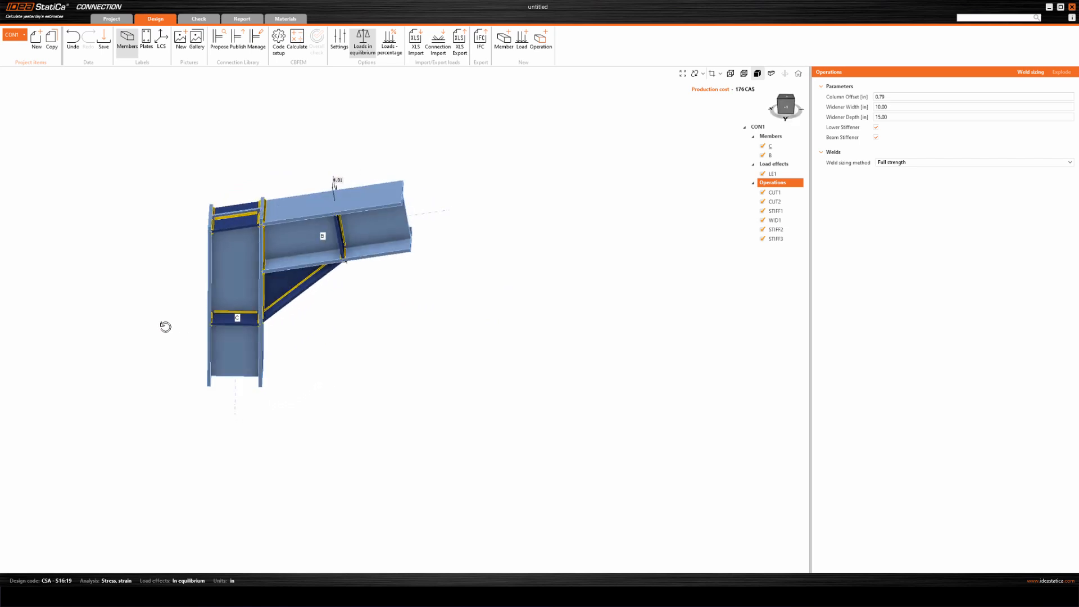
middle_click_drag(340, 312, 488, 353)
scroll(489, 340, "up", 3)
right_click_drag(448, 342, 441, 311)
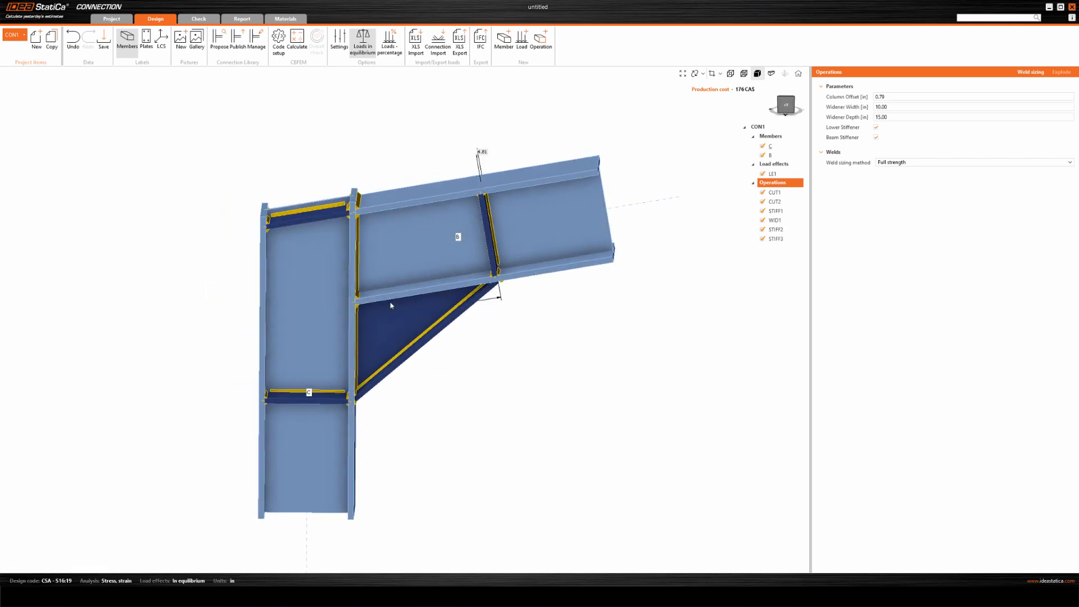
middle_click_drag(368, 308, 460, 371)
middle_click_drag(458, 443, 470, 349)
right_click_drag(470, 349, 501, 377)
left_click(419, 362)
right_click_drag(417, 333, 462, 382)
scroll(437, 375, "up", 1)
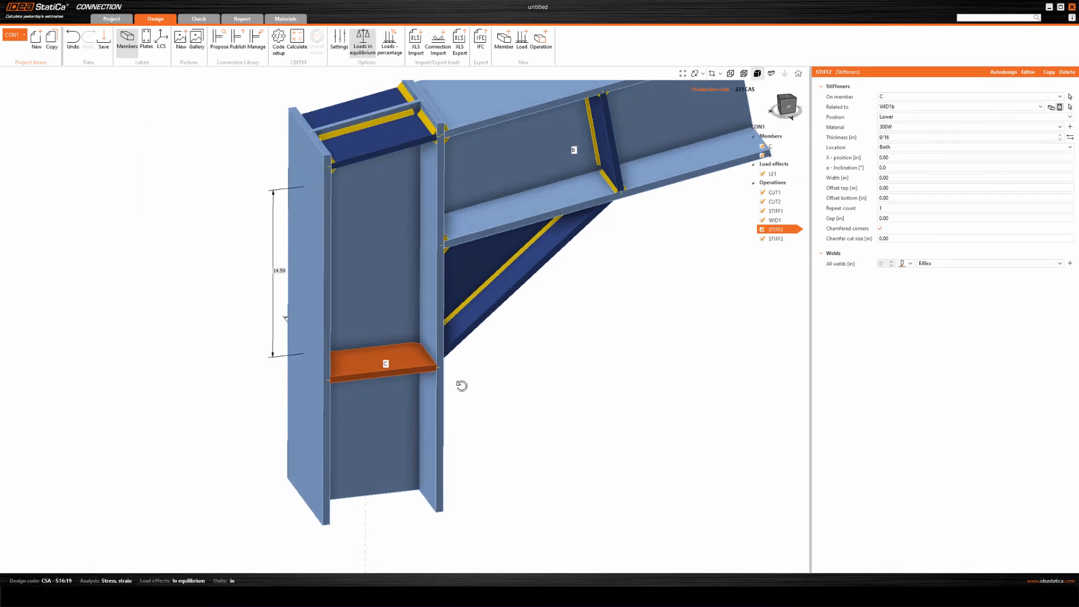
Create a new AISC 360-22 (LRFD) project with the bolted fin plate moment connection, discarding the unsaved project.
left_click(112, 19)
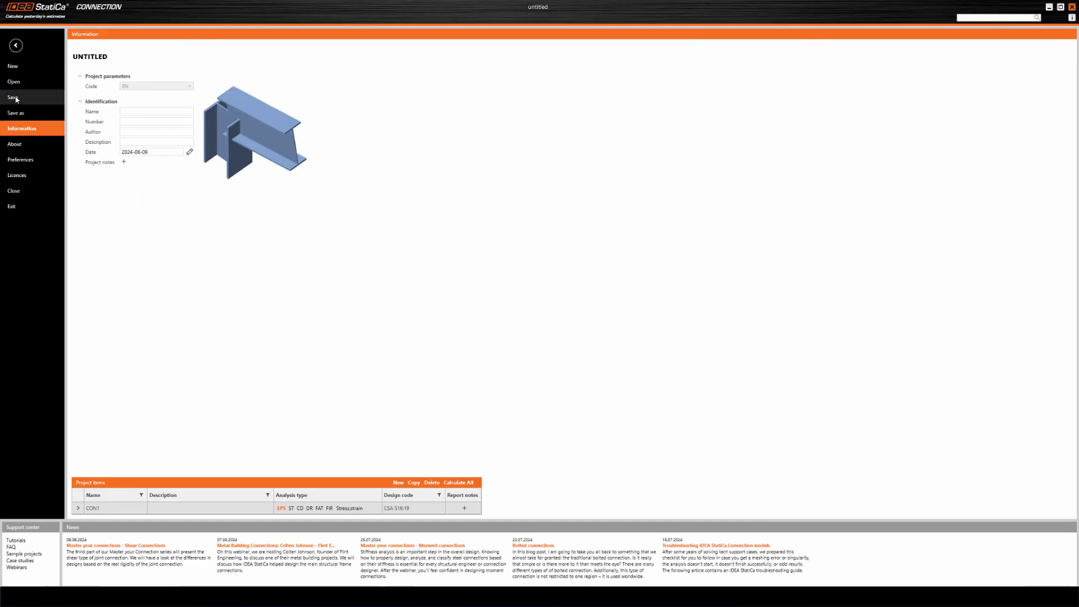
left_click(13, 66)
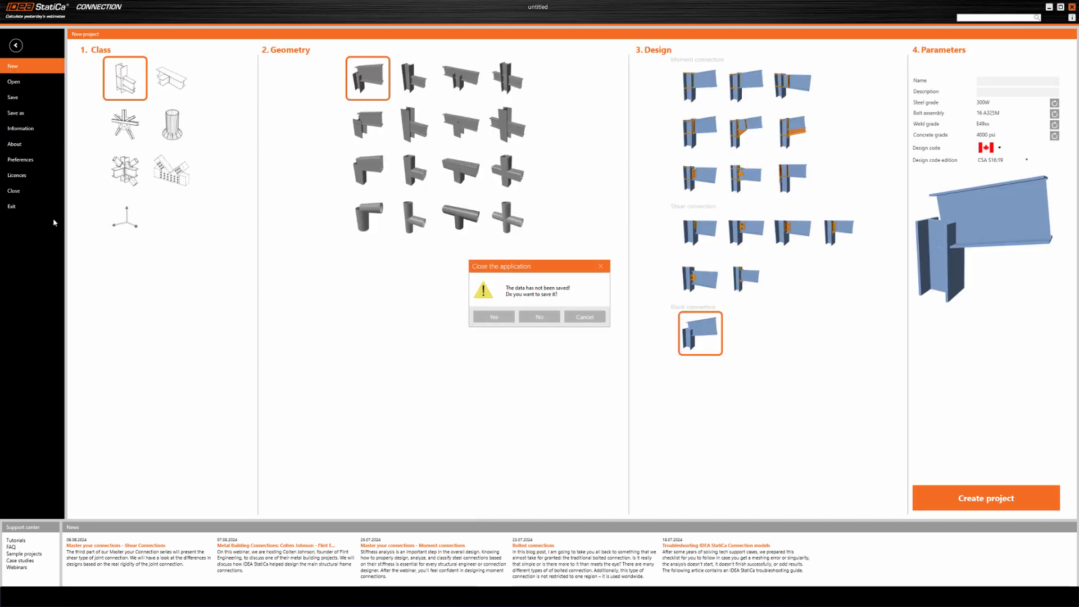
left_click(537, 316)
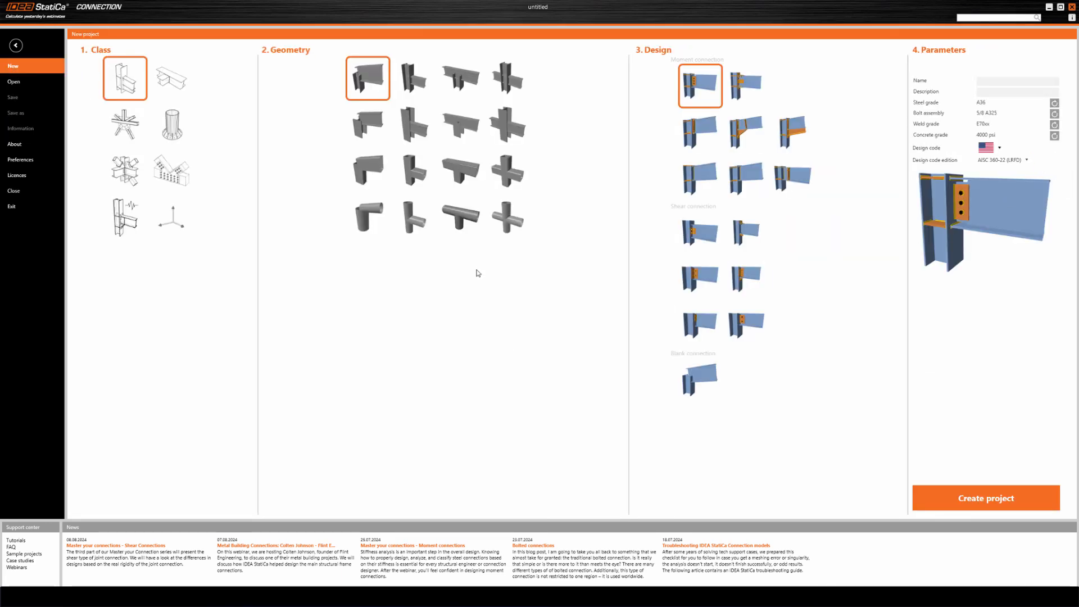
left_click(1000, 480)
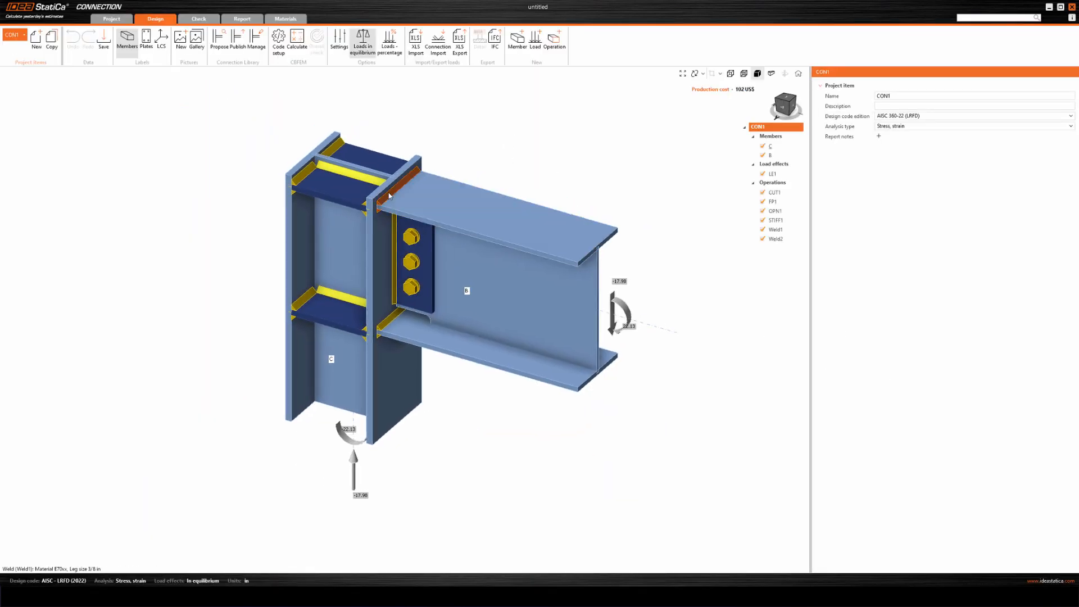
Change the beam's top flange weld to a partial joint penetration butt weld.
left_click(397, 186)
left_click(903, 193)
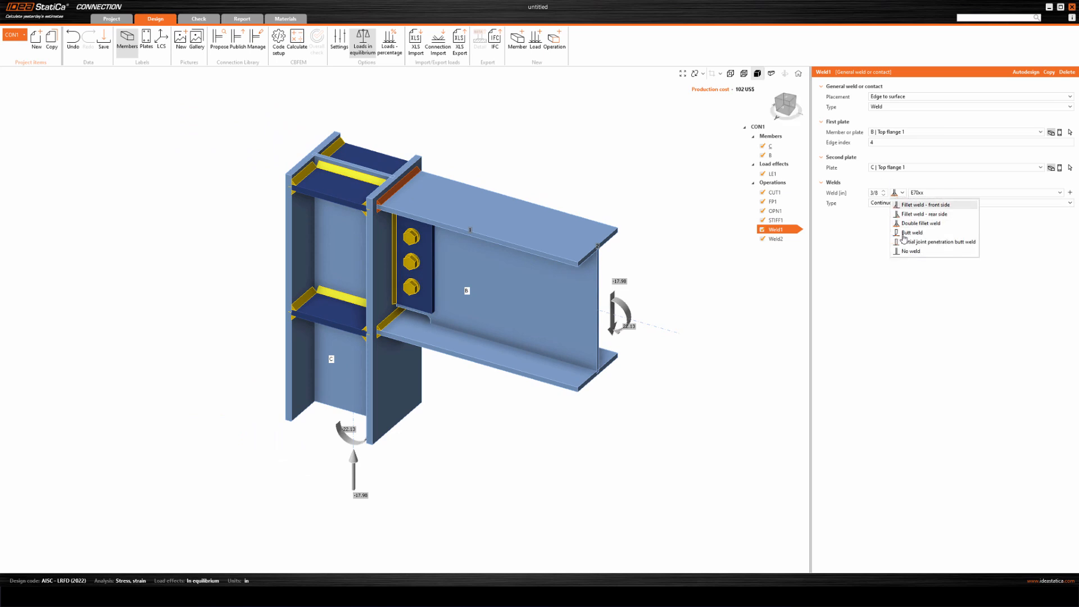
left_click(922, 243)
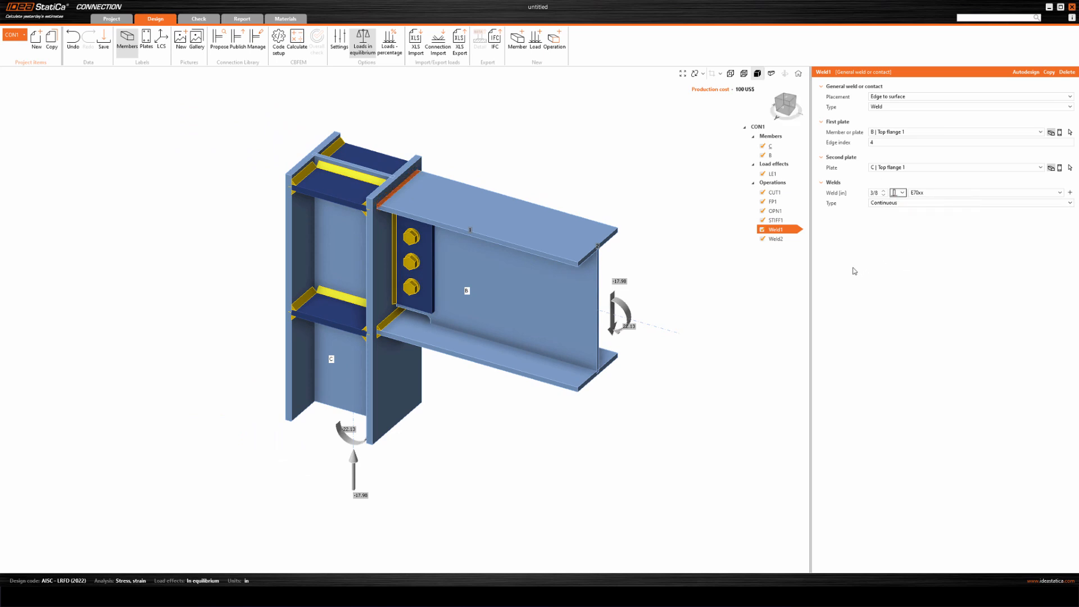
Change the beam's bottom flange weld to a partial joint penetration butt weld and calculate the connection.
left_click(779, 240)
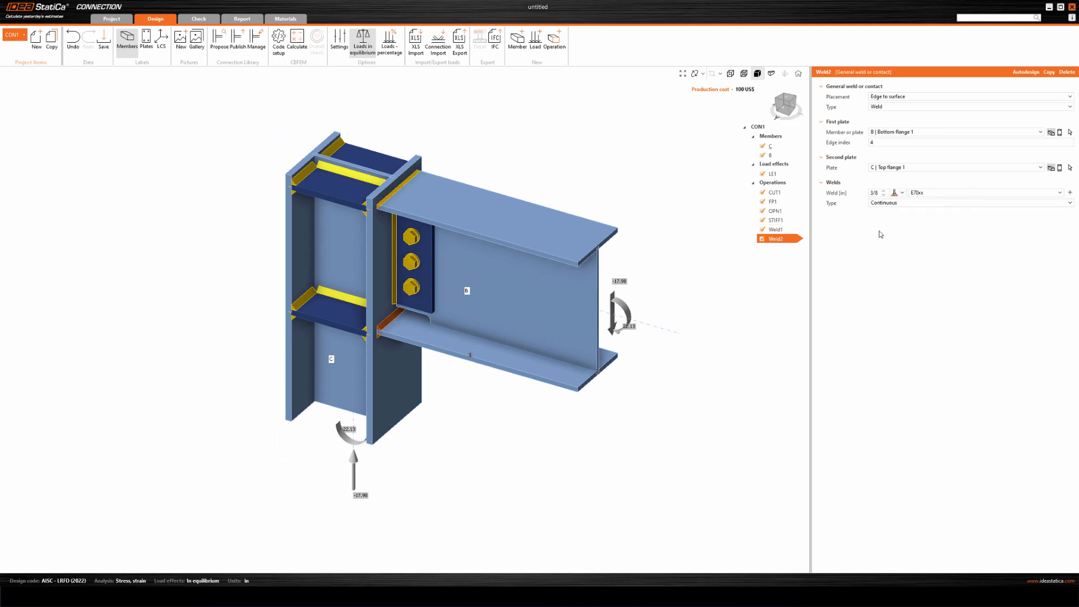
left_click(902, 195)
left_click(917, 241)
left_click(296, 39)
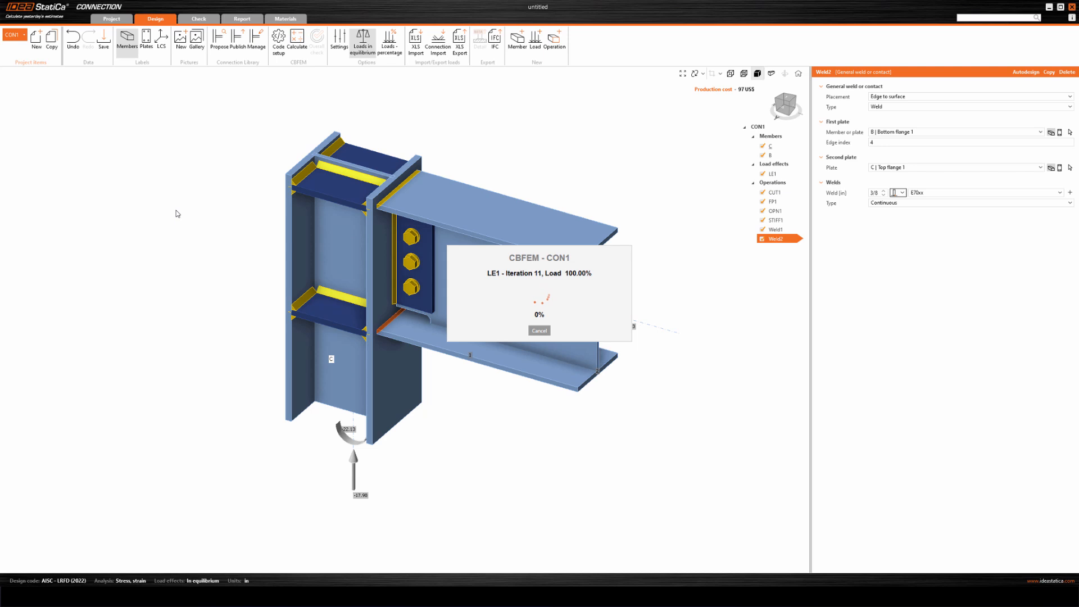
Examine the detailed resistance check of the beam's top flange butt weld in the weld results.
scroll(384, 227, "up", 3)
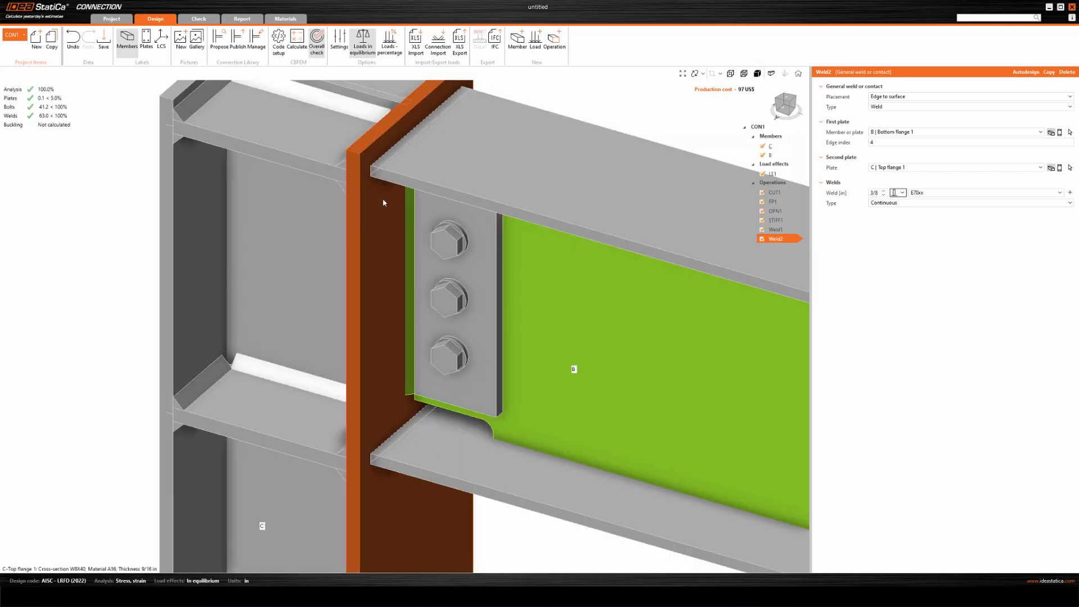
left_click(197, 21)
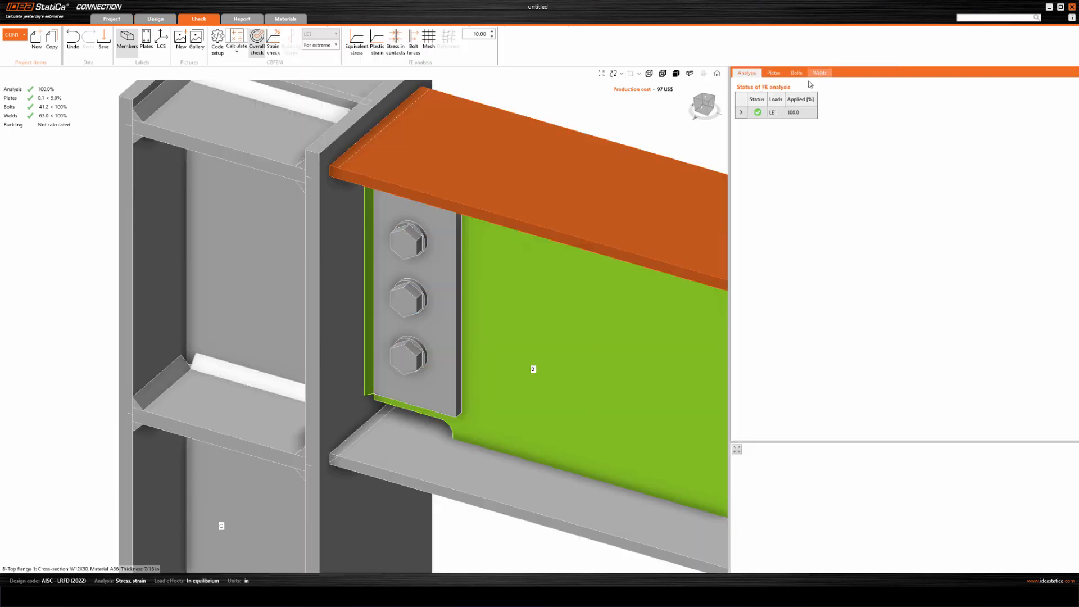
scroll(566, 172, "down", 2)
middle_click_drag(593, 154, 501, 185)
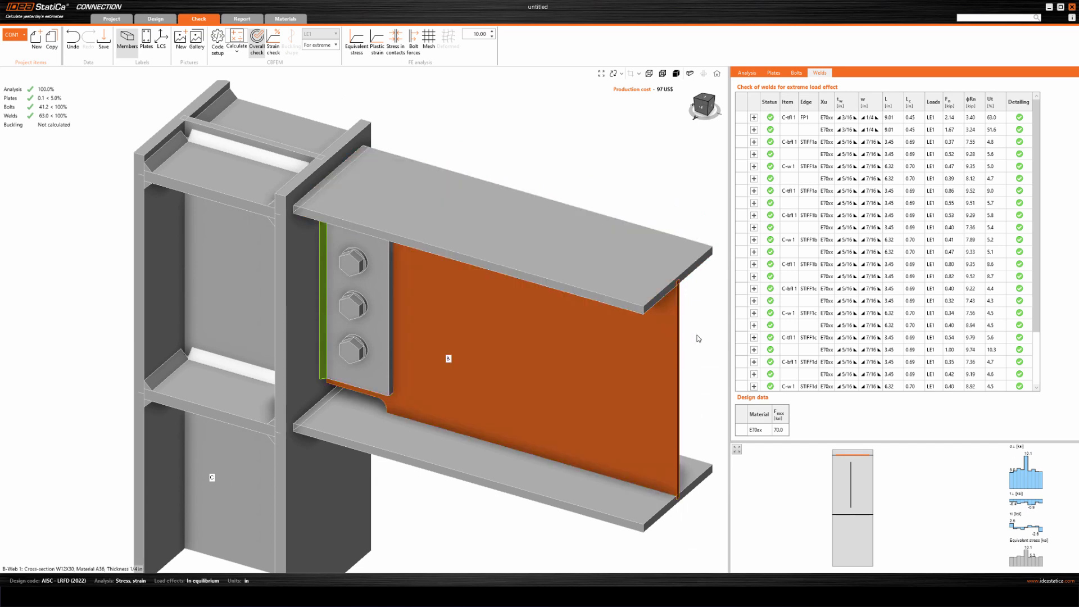
scroll(928, 337, "down", 2)
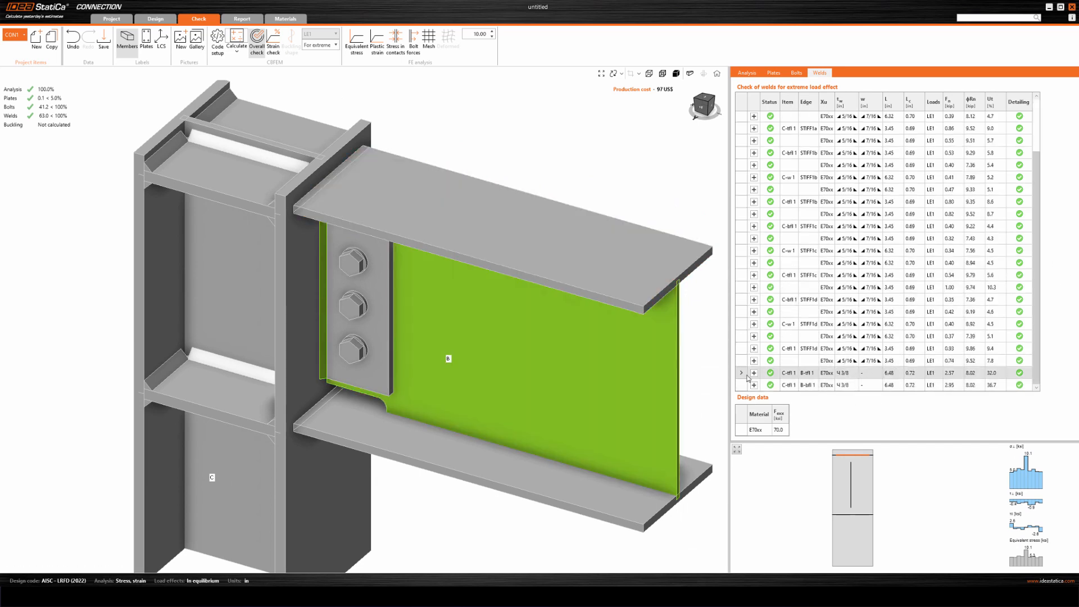
left_click(754, 374)
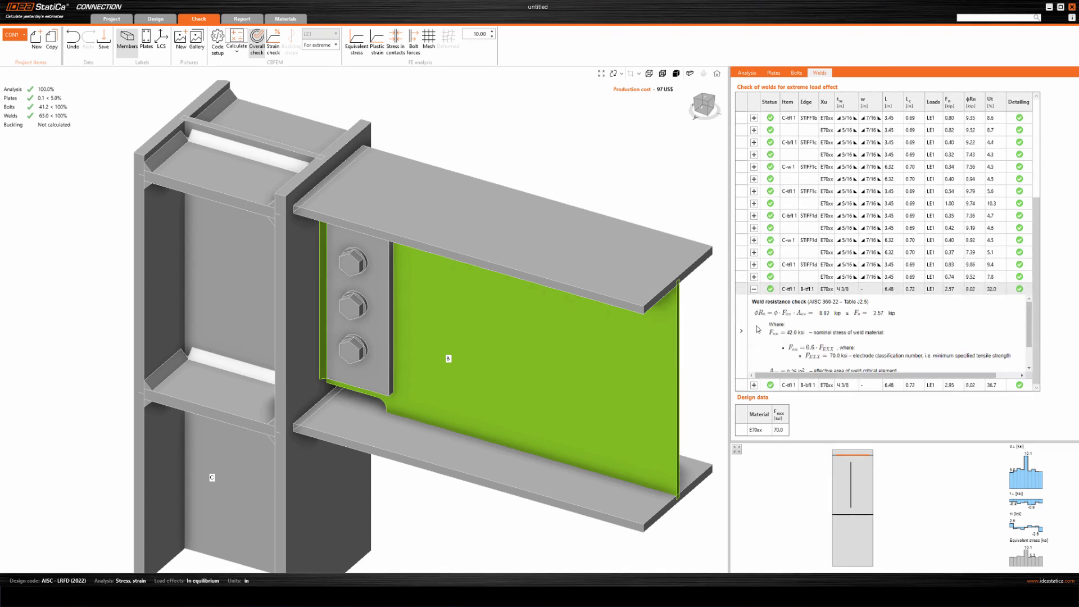
scroll(871, 353, "down", 1)
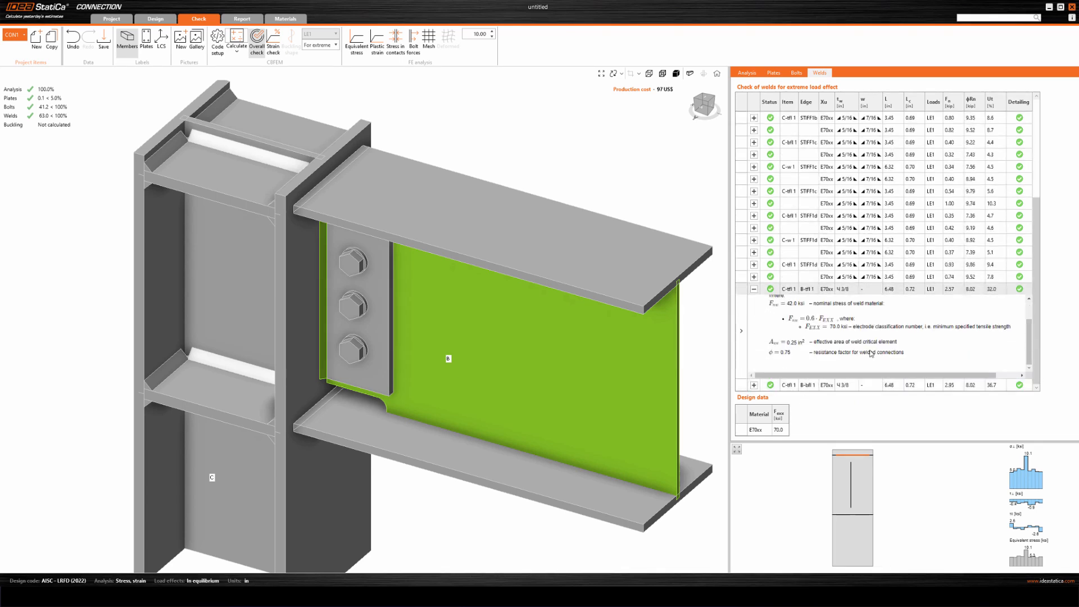
Examine the detailed resistance check of the beam's bottom flange butt weld, then the whole connection.
left_click(857, 385)
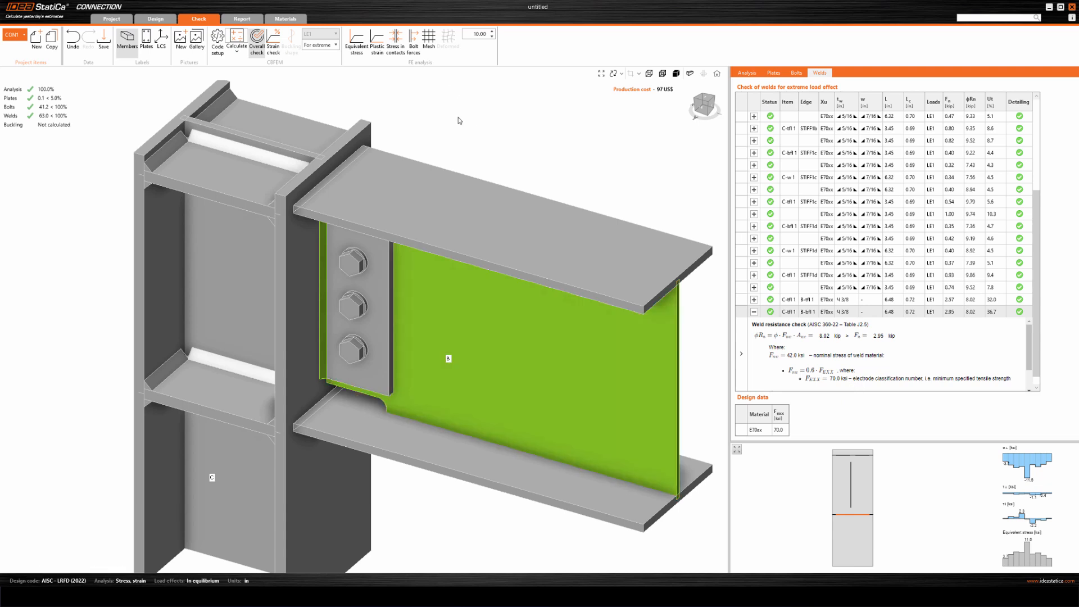
middle_click_drag(458, 120, 461, 121)
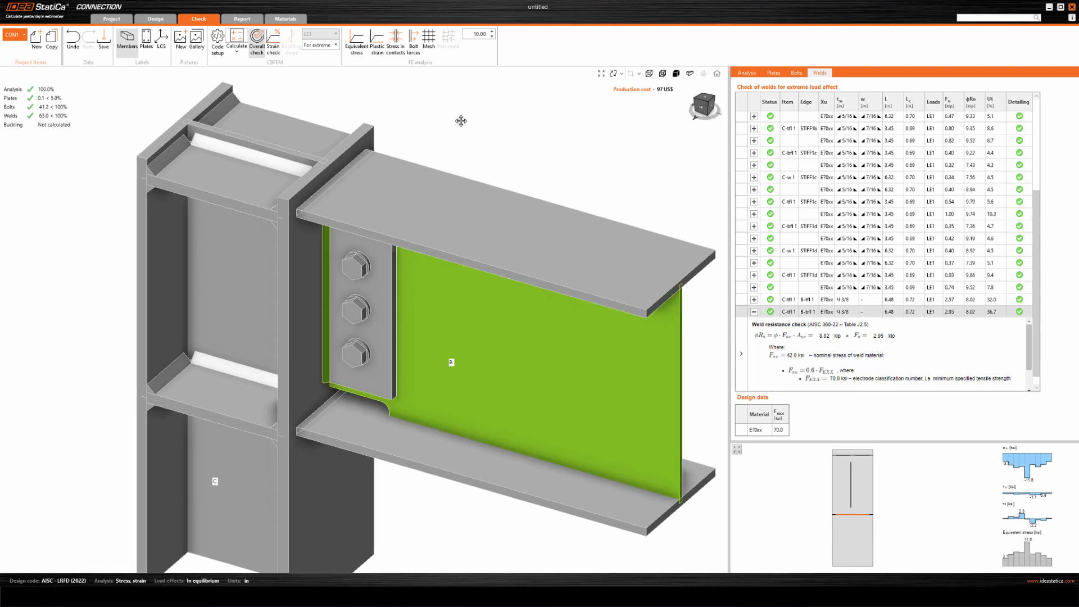
scroll(440, 172, "down", 4)
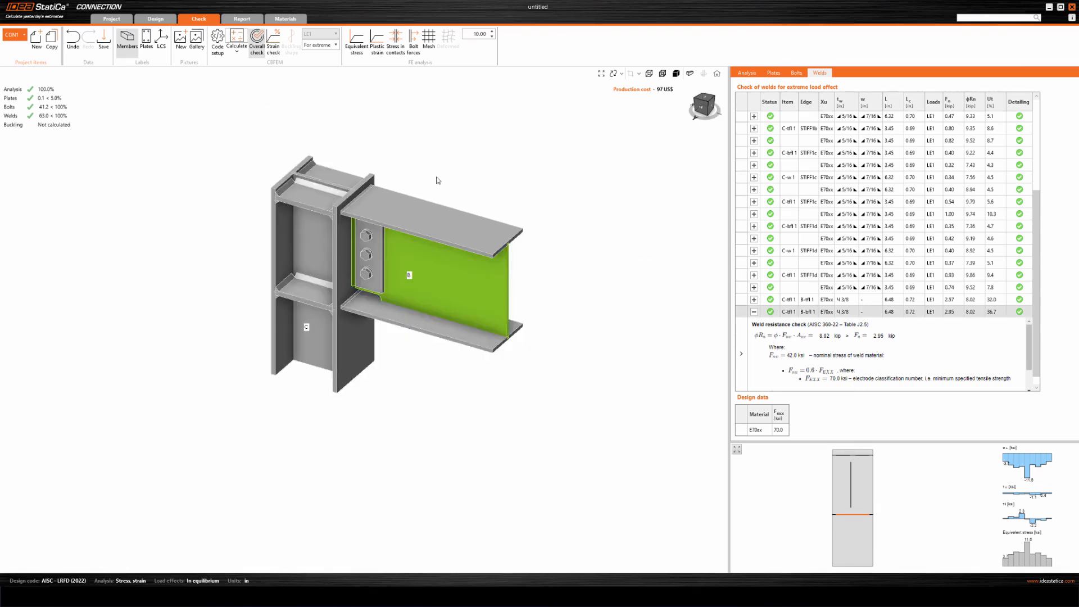
Create a new AISC 360-22 (LRFD) project with the first open-section column base moment connection, discarding the unsaved project.
left_click(108, 21)
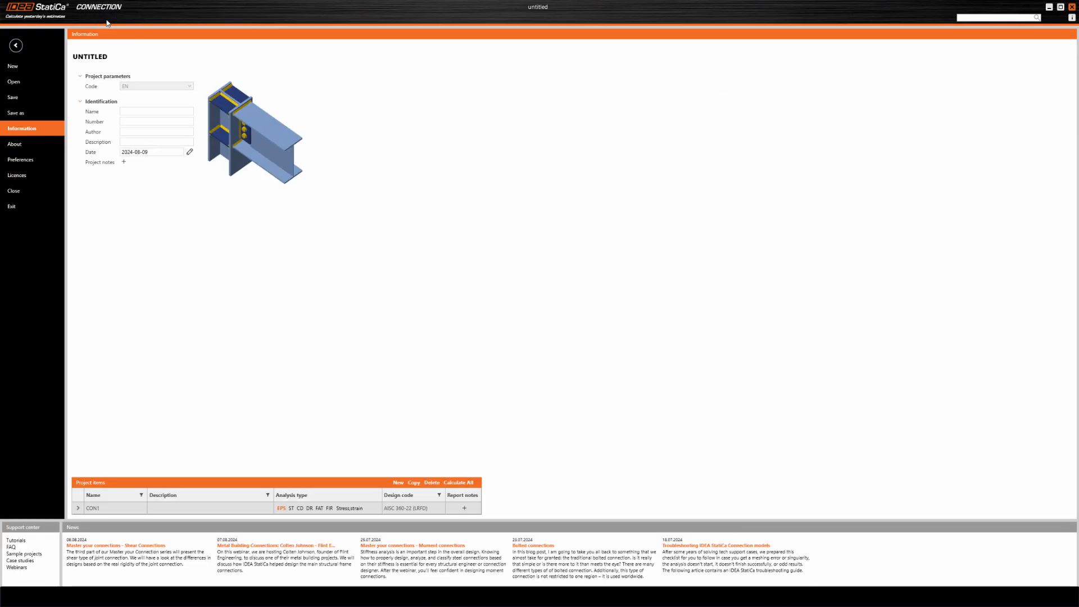
left_click(22, 67)
left_click(527, 315)
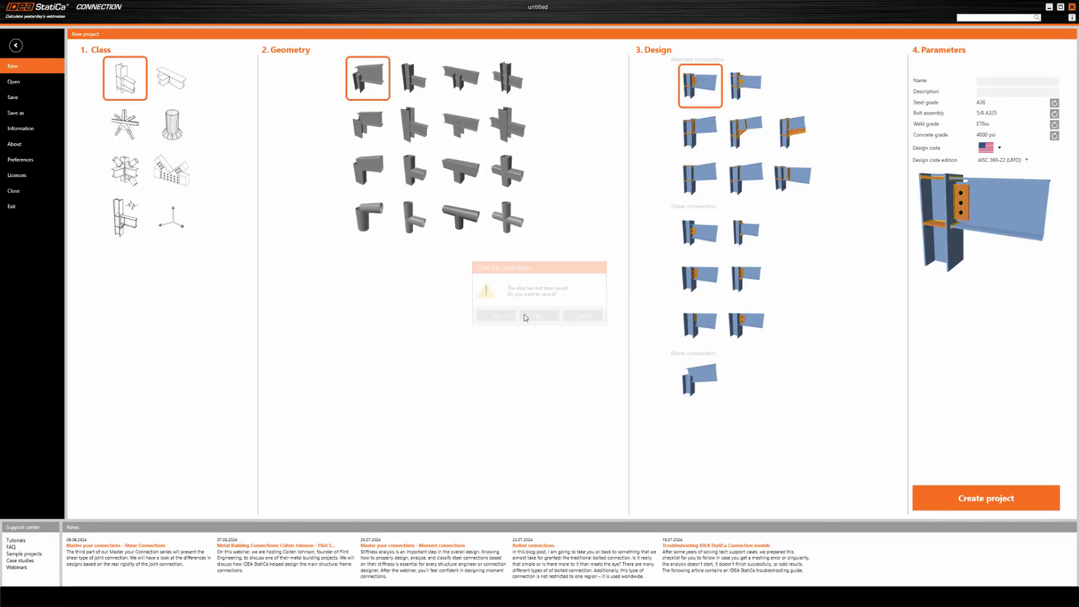
left_click(175, 133)
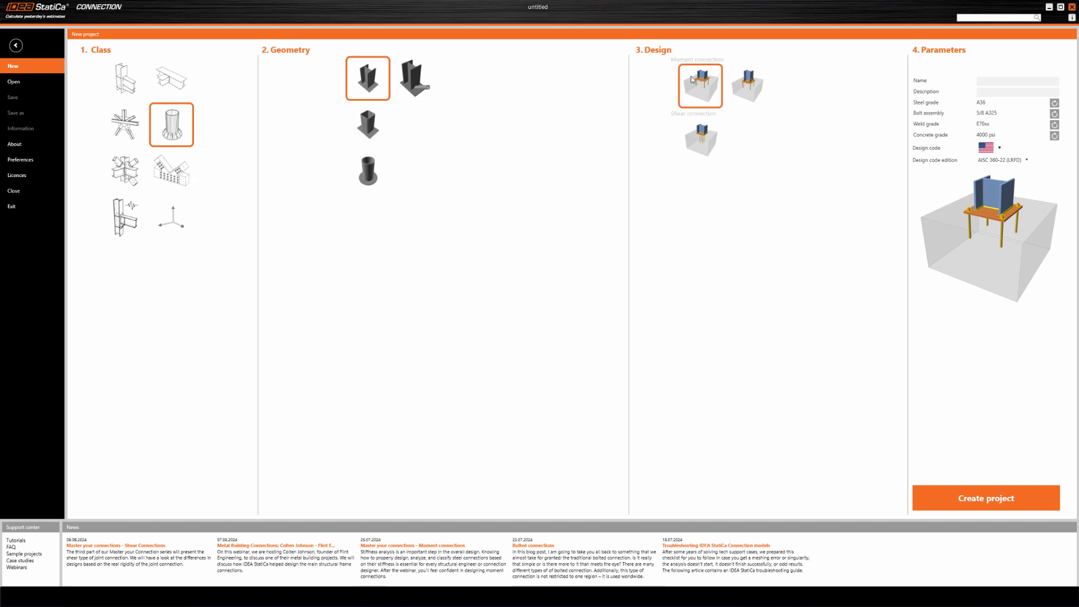
left_click(985, 502)
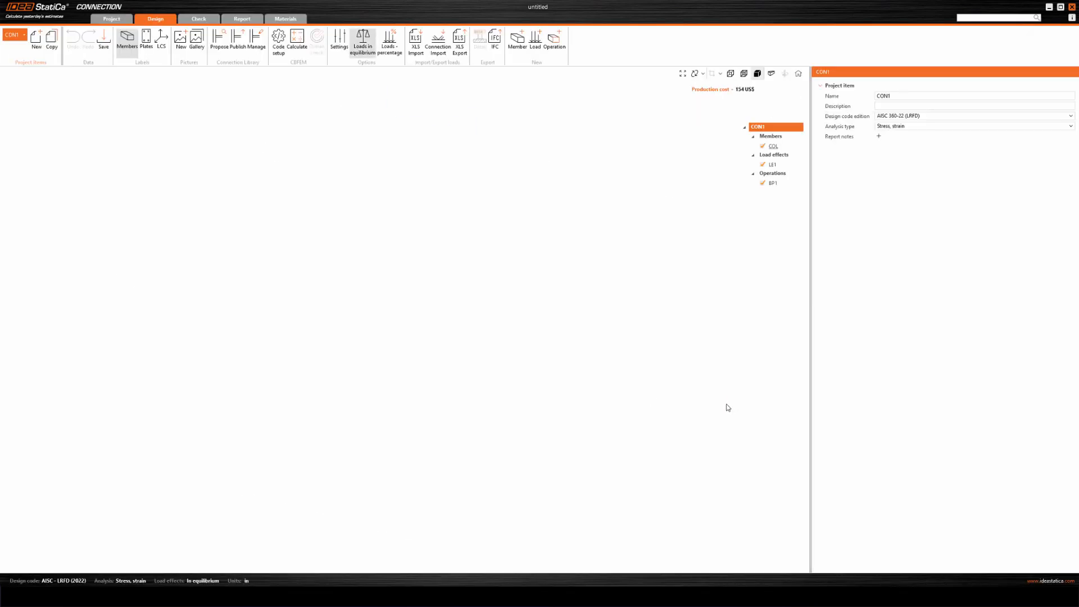
Change the base plate's anchor type to Hook and inspect the anchors inside the concrete block.
left_click(774, 184)
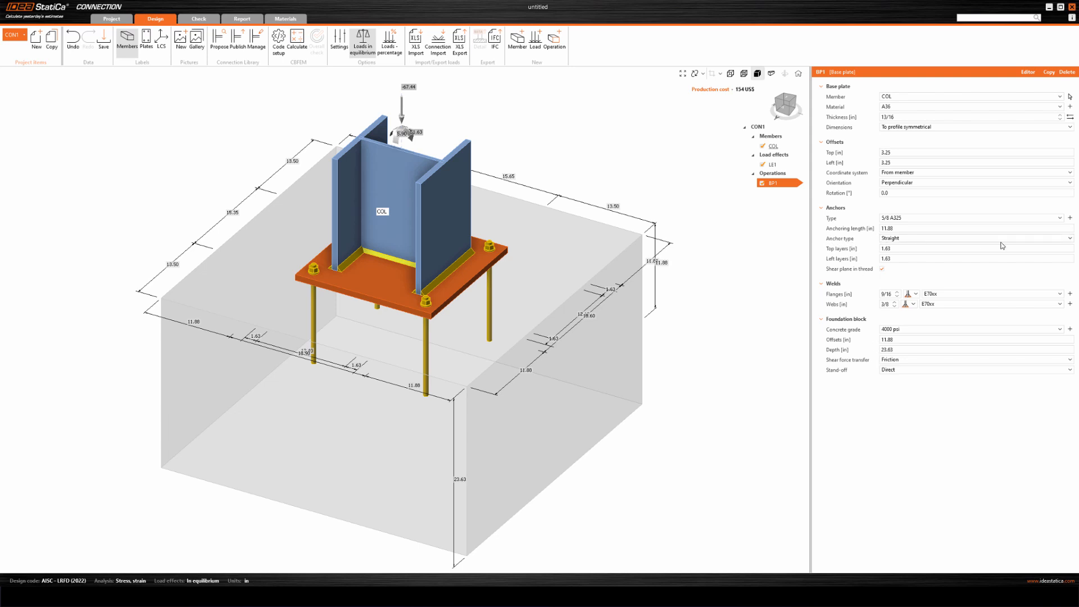
left_click(1070, 239)
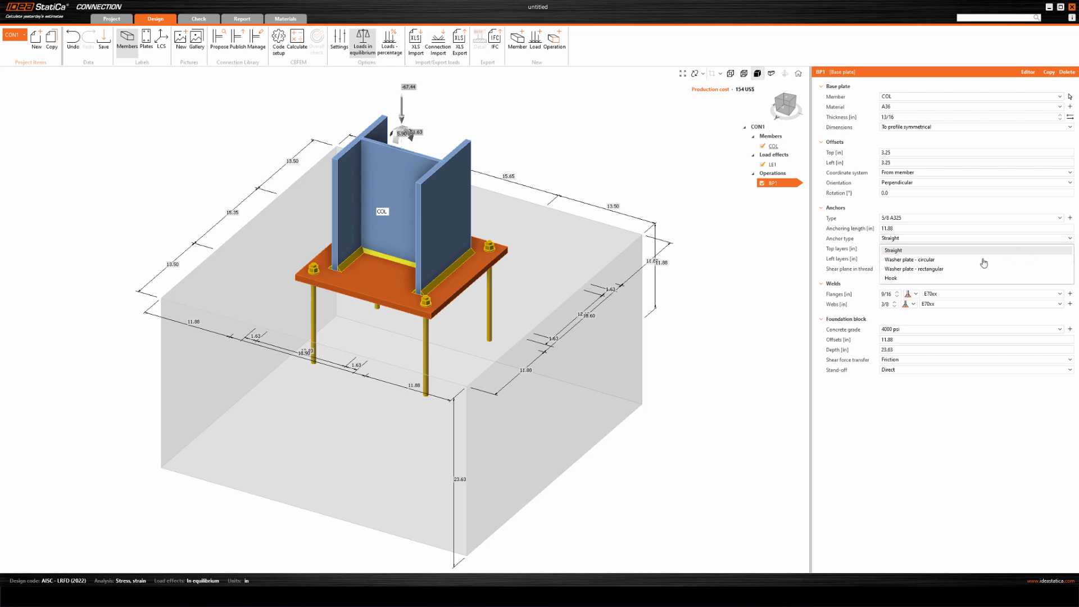
left_click(892, 279)
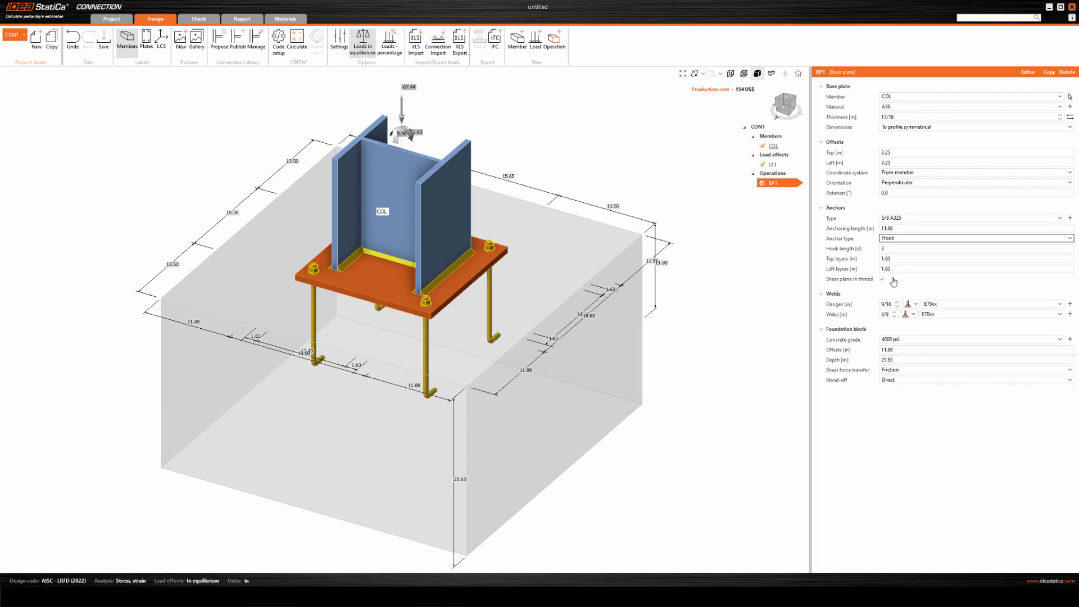
scroll(500, 275, "up", 4)
scroll(499, 276, "down", 2)
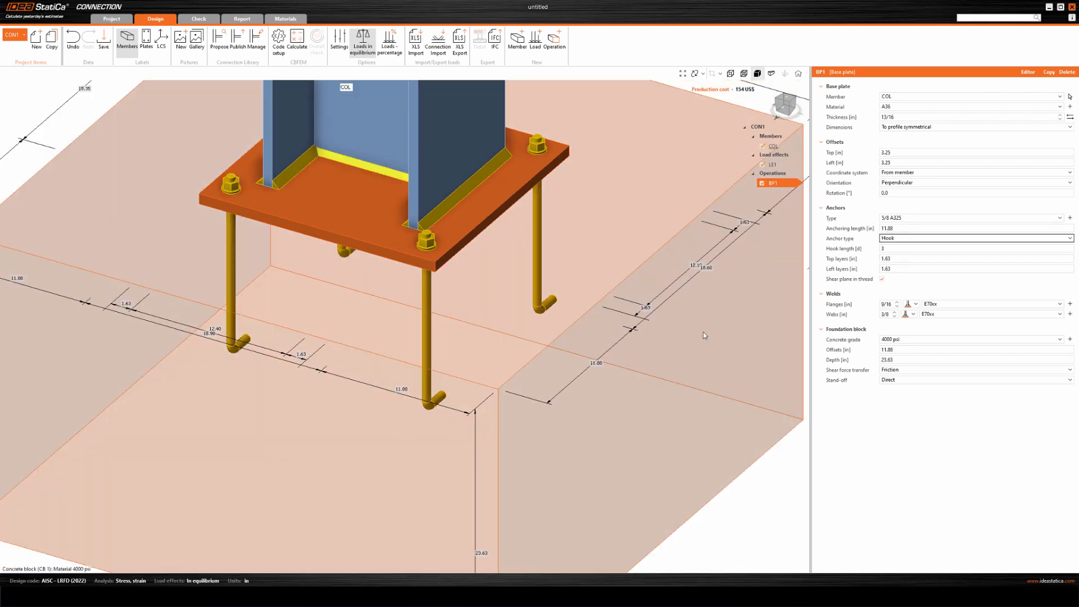
scroll(735, 346, "down", 3)
middle_click_drag(626, 412, 539, 409)
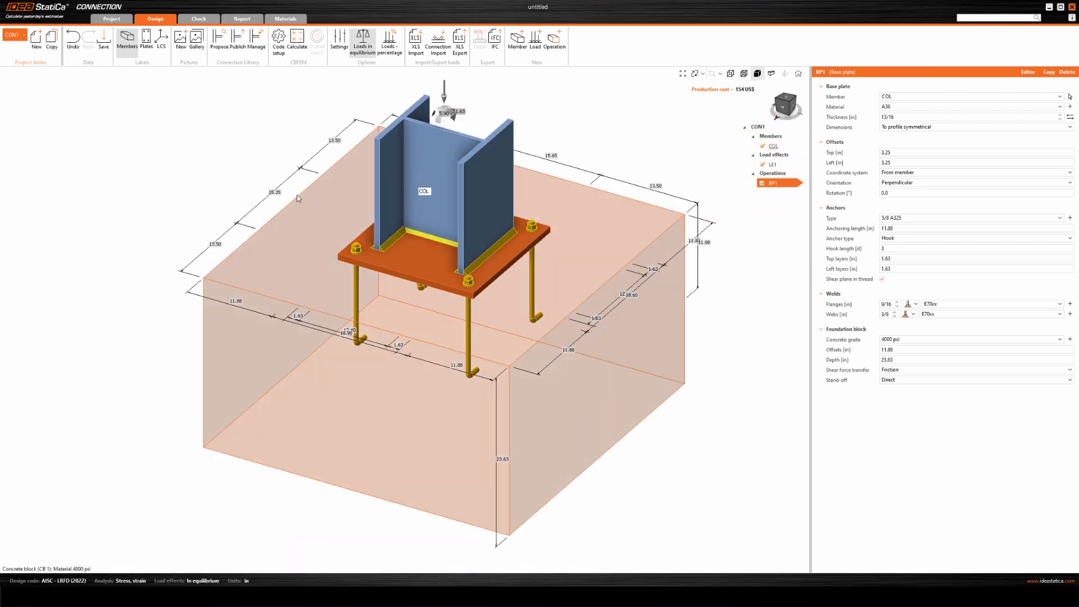
Calculate the base plate connection and examine the hooked anchors in the model from several sides.
left_click(297, 38)
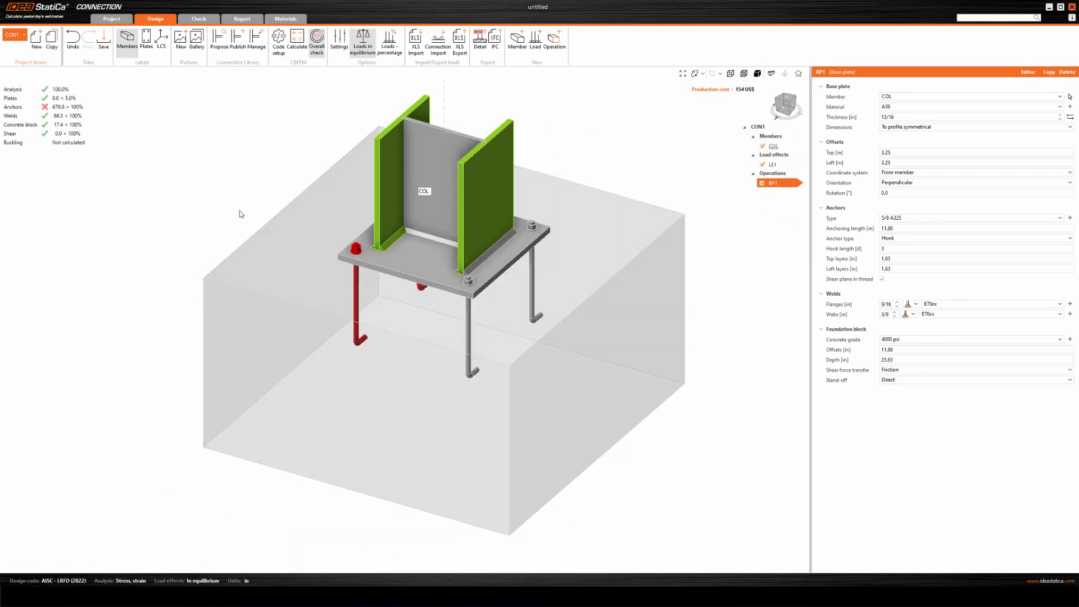
right_click_drag(354, 359, 414, 208)
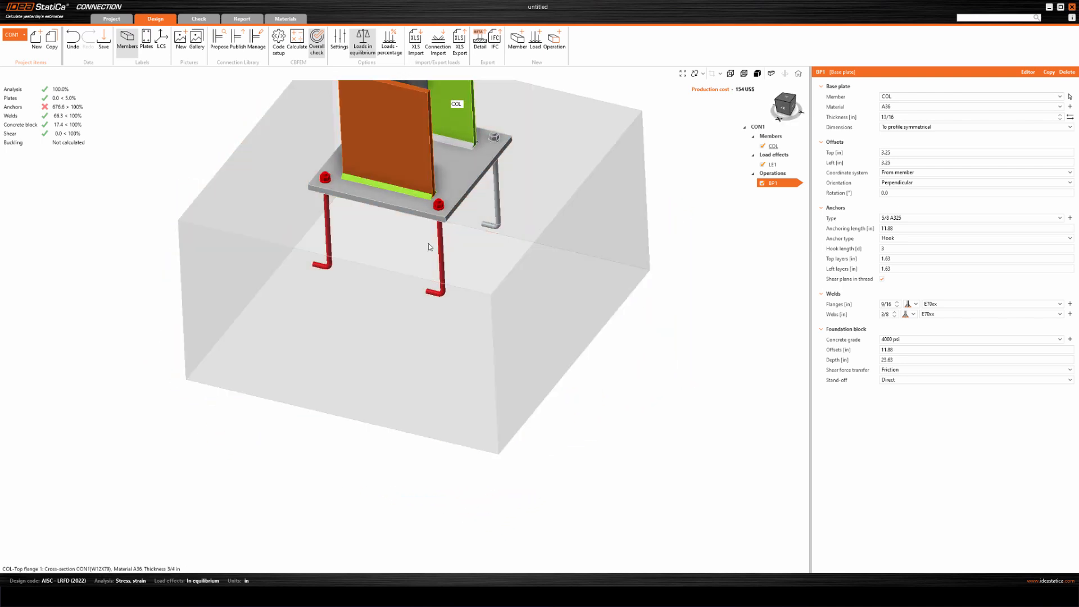
mouse_move(446, 318)
right_mouse_down()
mouse_move(489, 301)
mouse_move(434, 313)
right_mouse_up()
right_click_drag(549, 236, 477, 292)
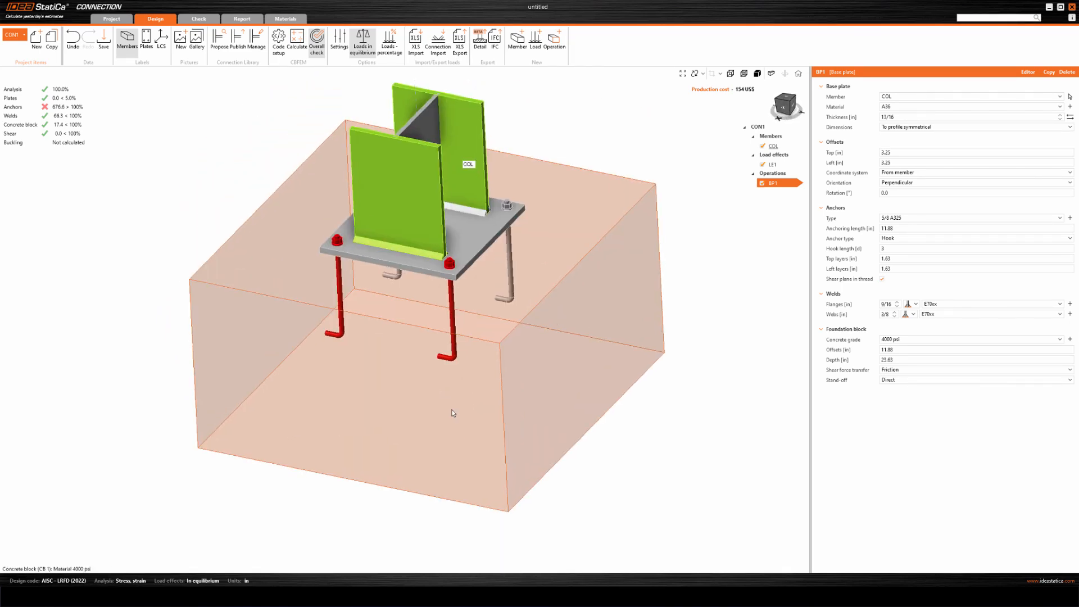
scroll(476, 440, "up", 3)
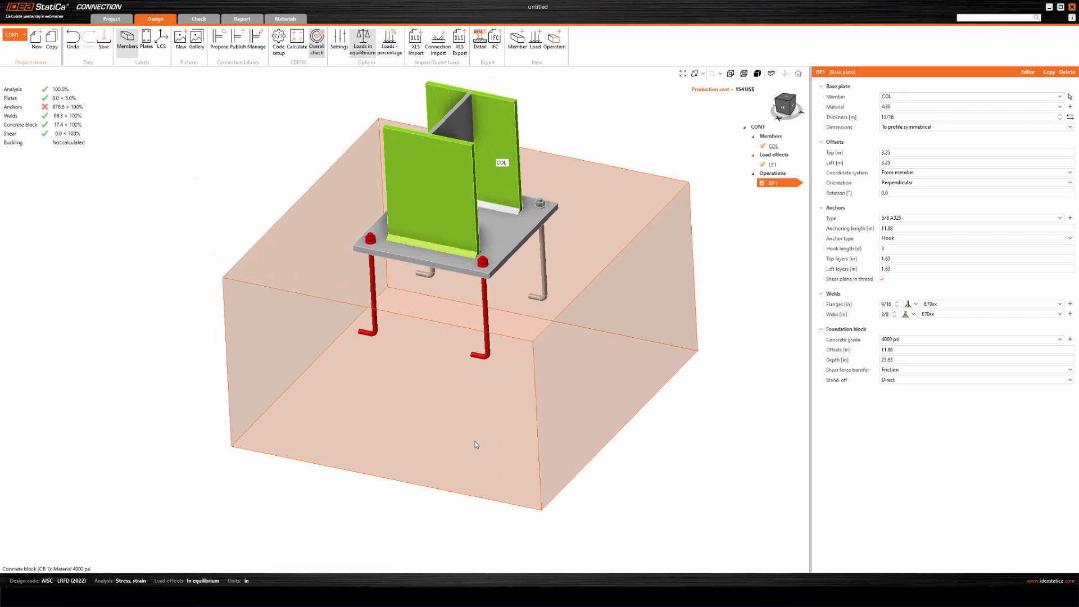
right_click_drag(483, 436, 439, 348)
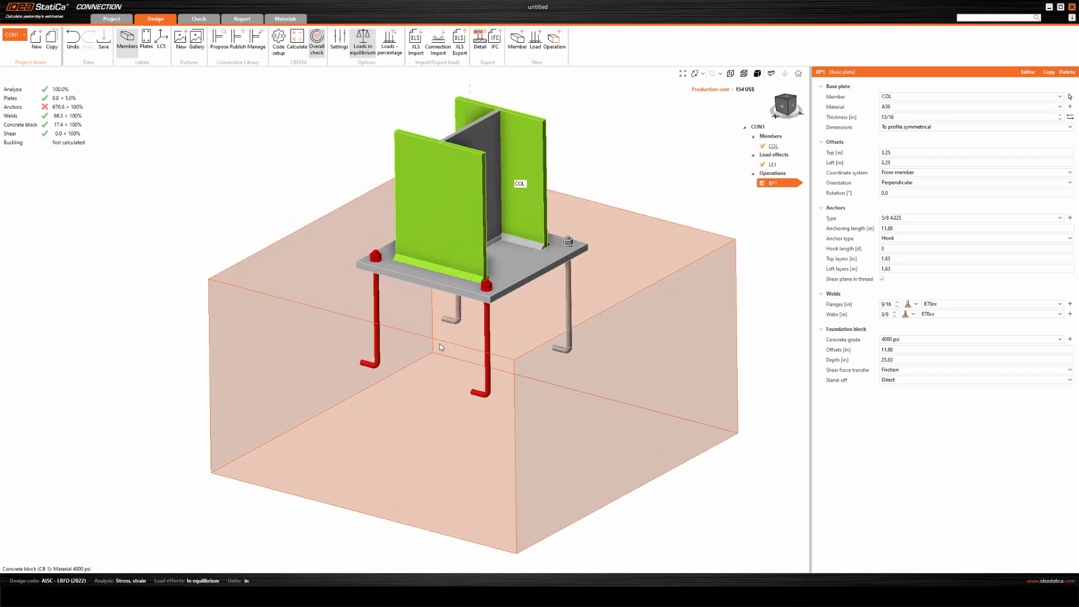
middle_click_drag(457, 382, 404, 372)
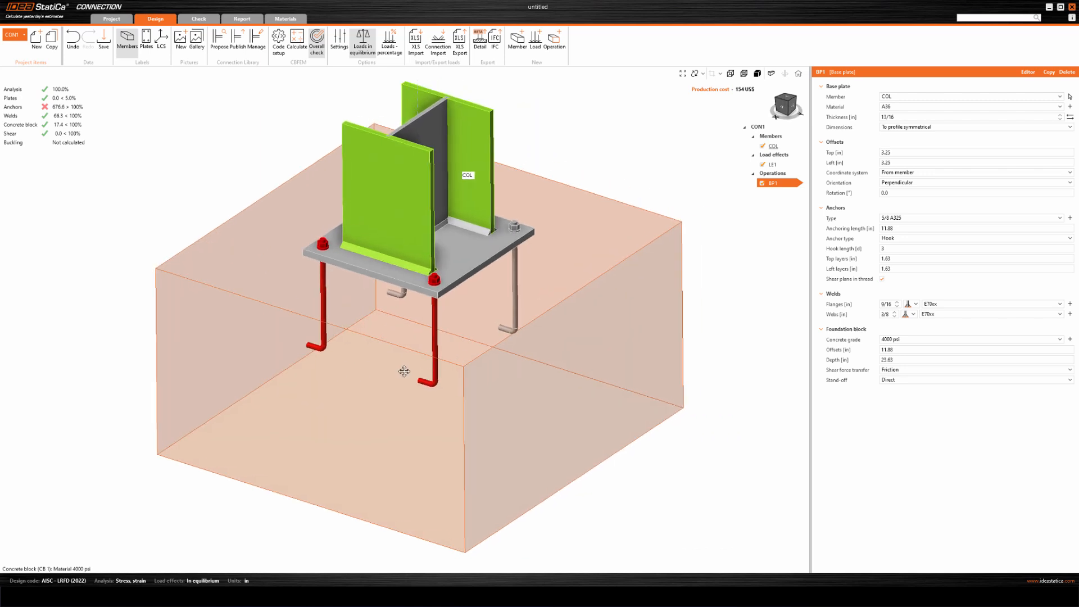
scroll(404, 372, "down", 2)
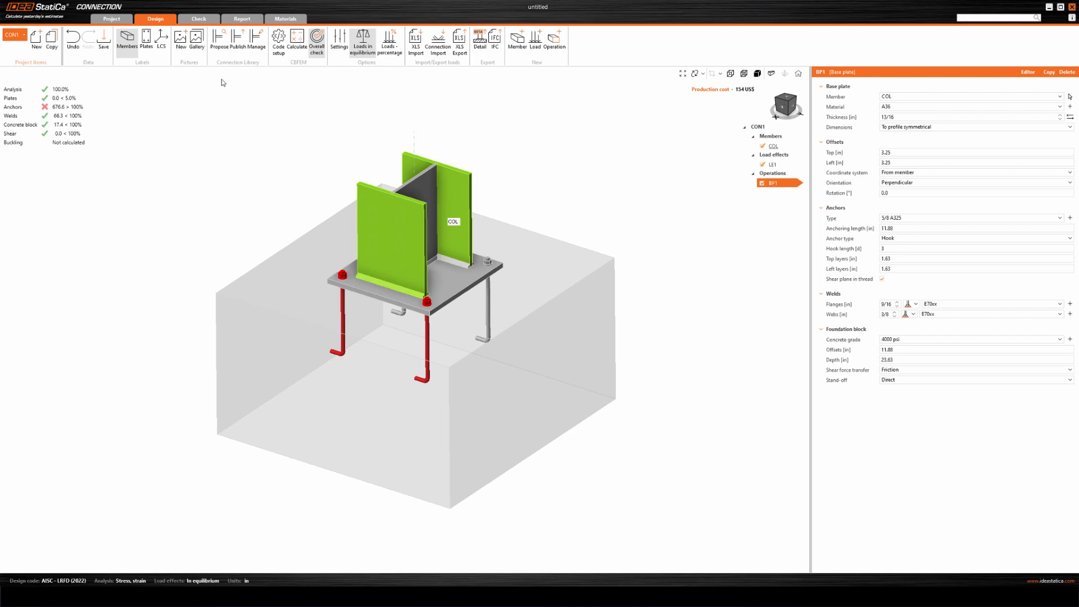
Set the report language to Français, generate the detailed report and review its project data and analysis text.
left_click(246, 19)
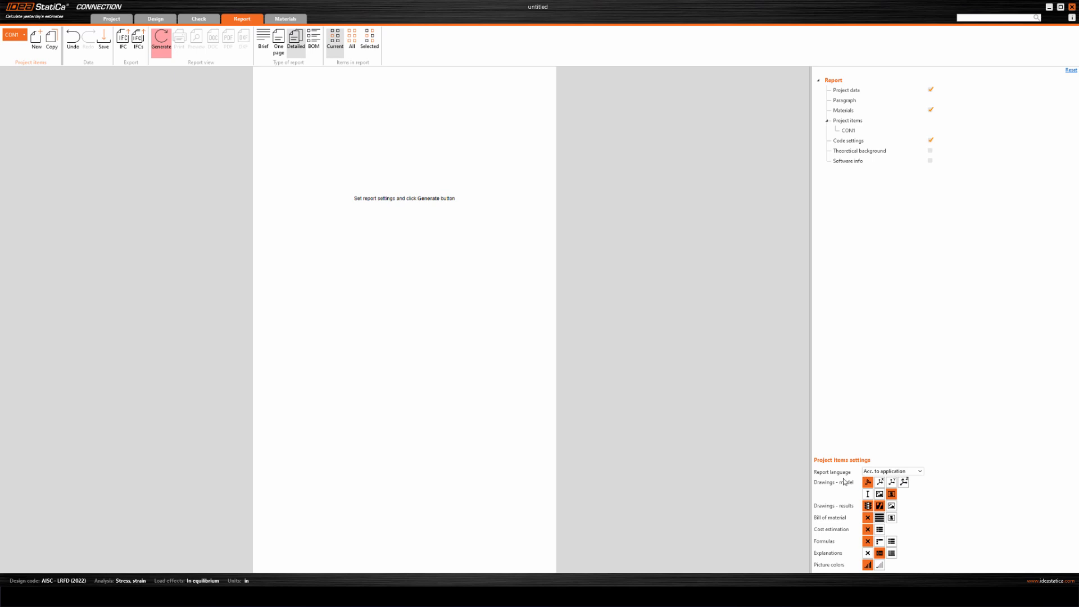
left_click(908, 474)
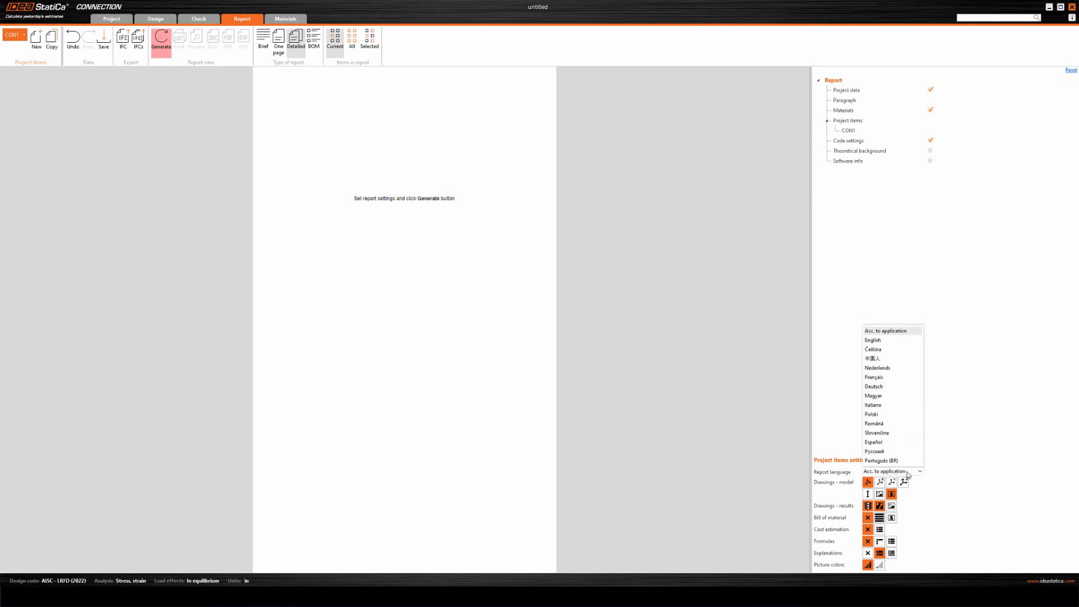
left_click(880, 378)
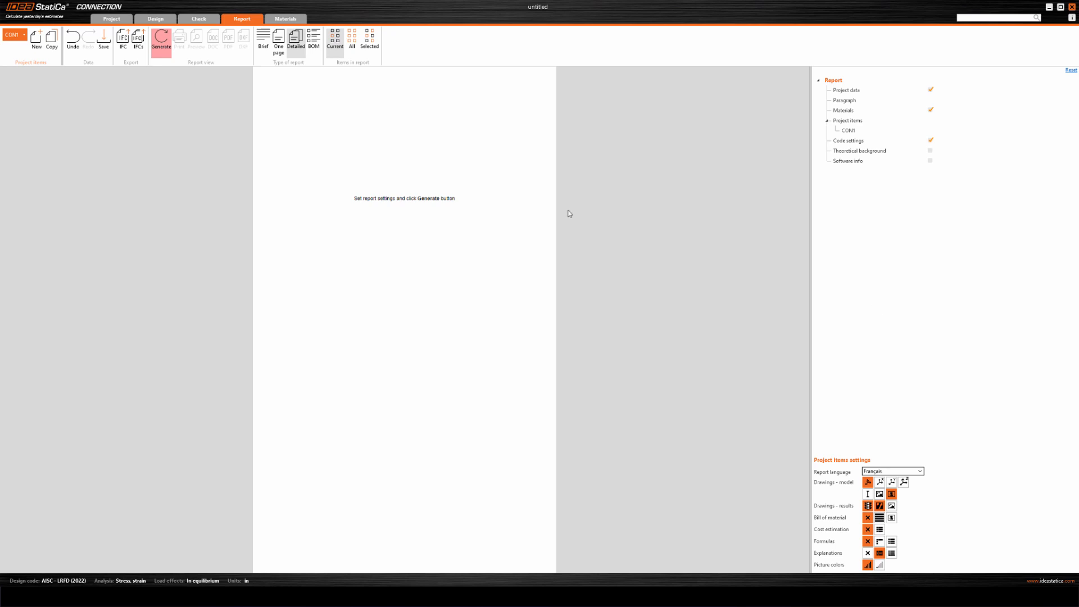
left_click(161, 40)
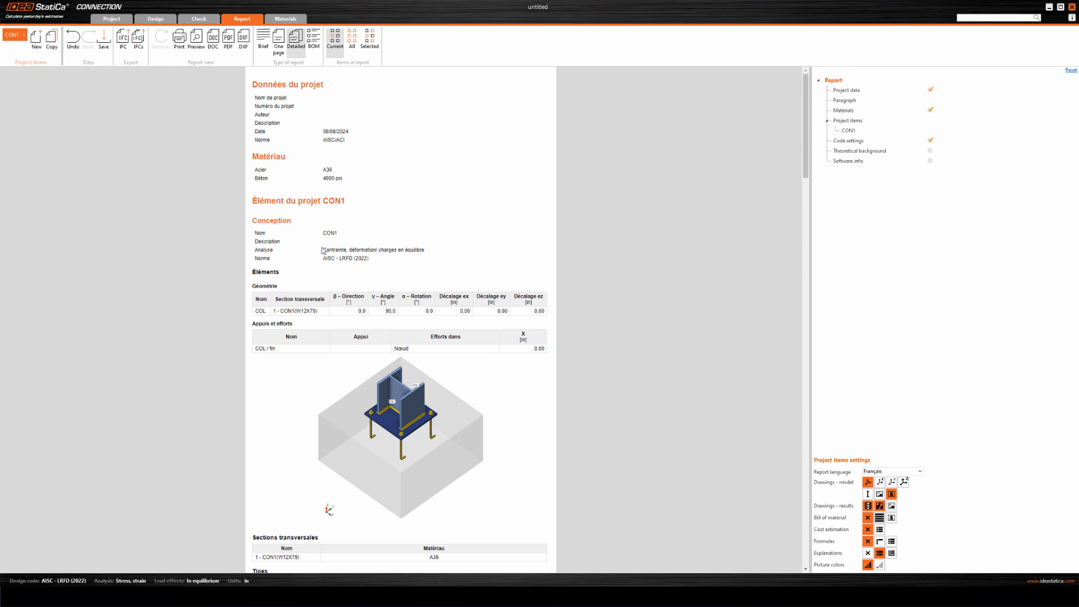
left_click_drag(323, 249, 416, 250)
left_click_drag(263, 84, 308, 84)
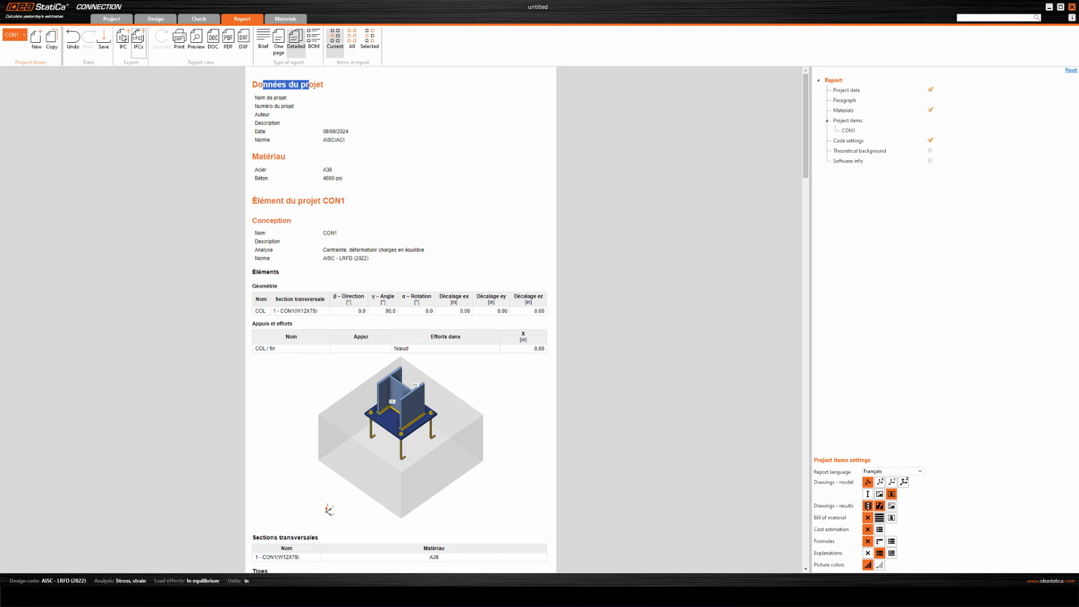
Create an empty AISC 360-22 (LRFD) project without a template, discarding the unsaved project, and open the manufacturing operation selection.
left_click(112, 20)
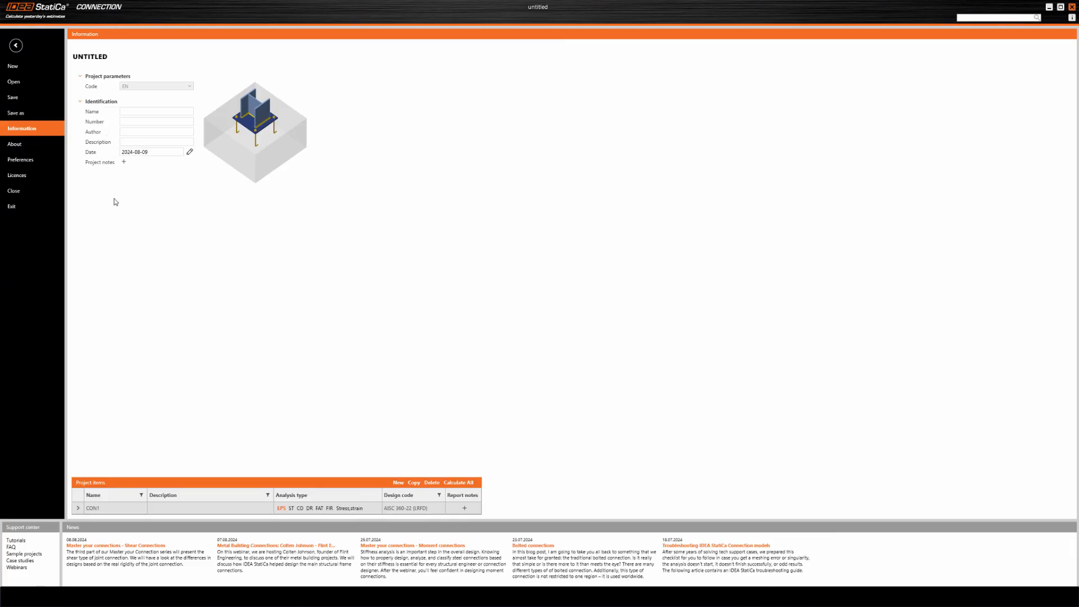
left_click(10, 67)
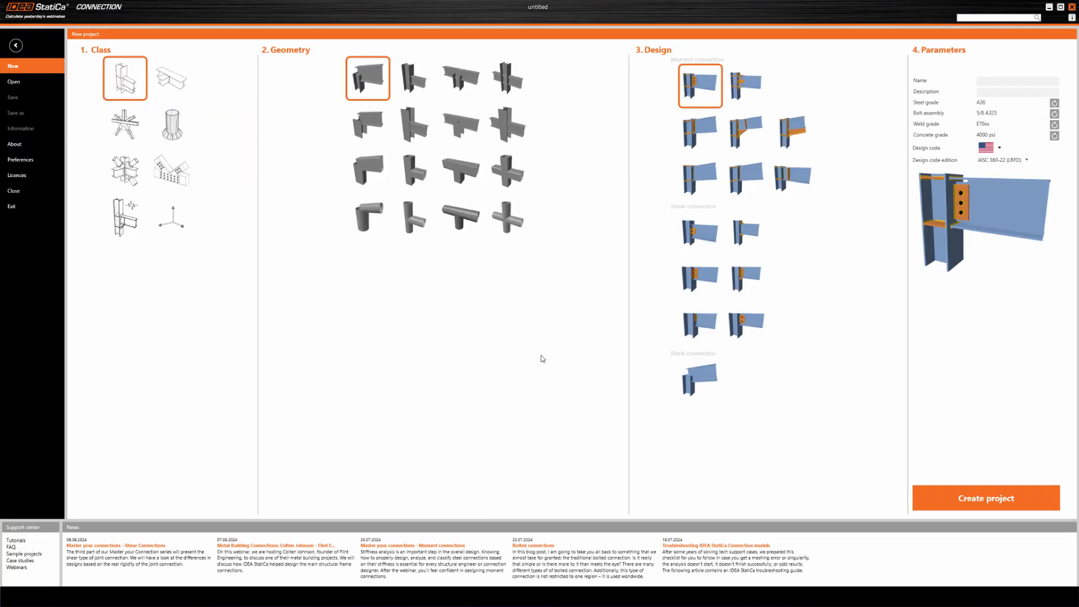
left_click(171, 224)
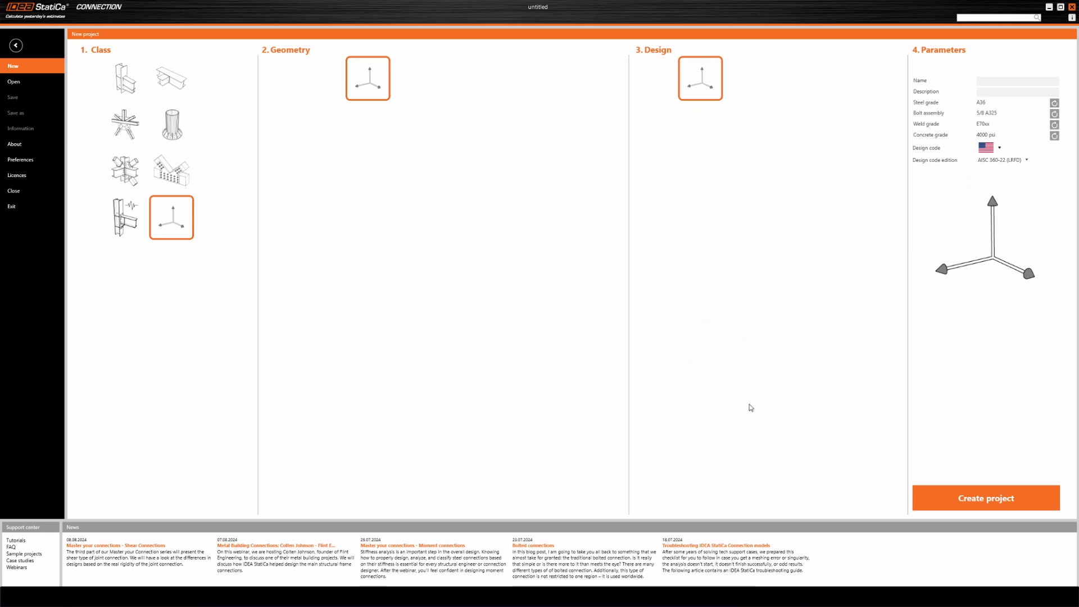
left_click(936, 501)
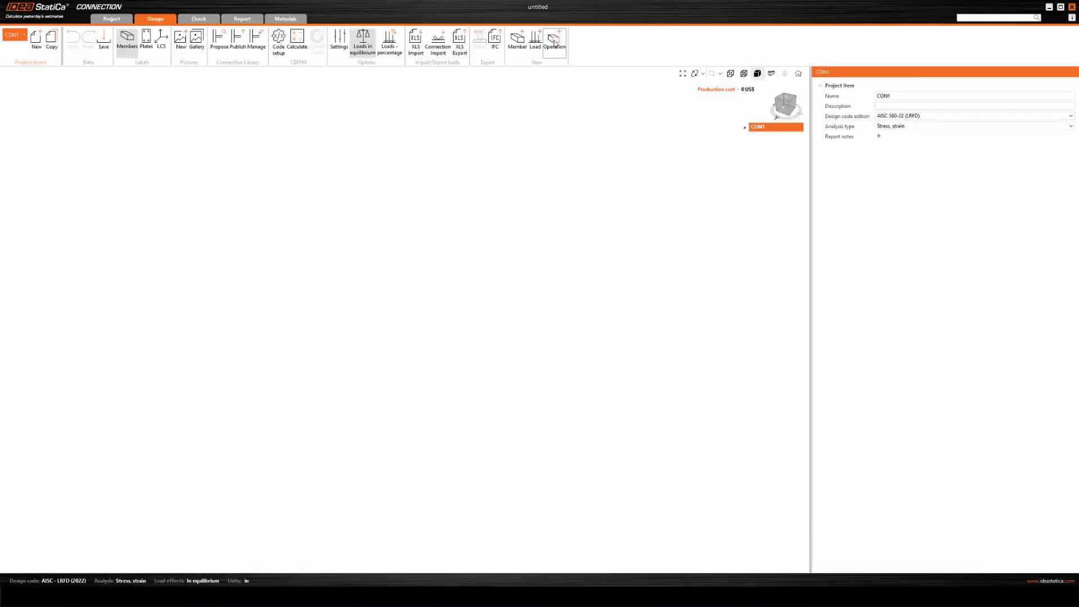
left_click(555, 43)
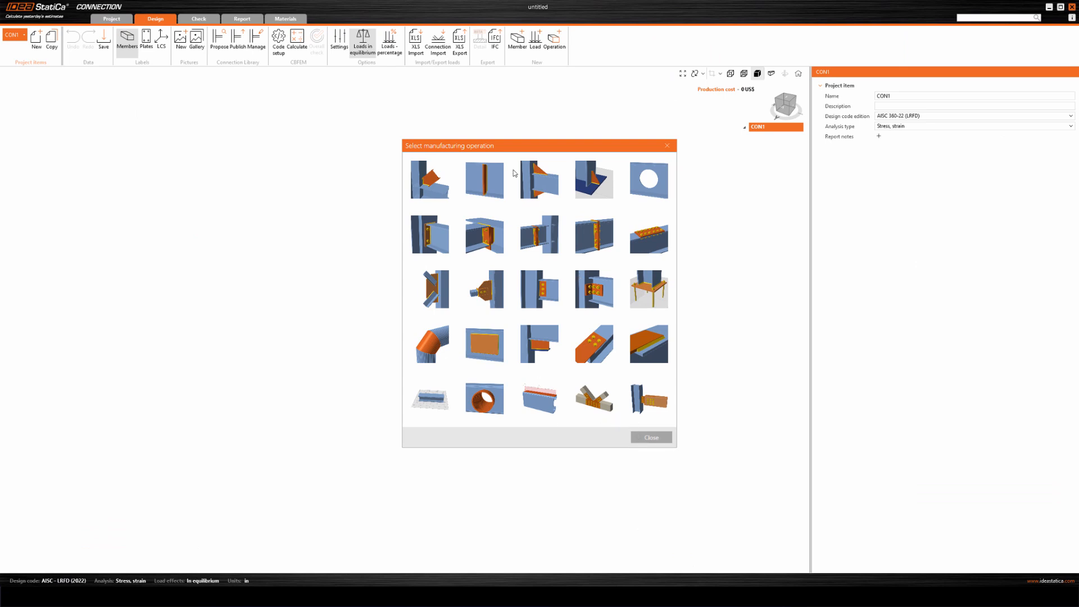
Add a member with the W(Imp)10X22 cross-section in A36 steel and a stiffening plate at the joint.
left_click(651, 438)
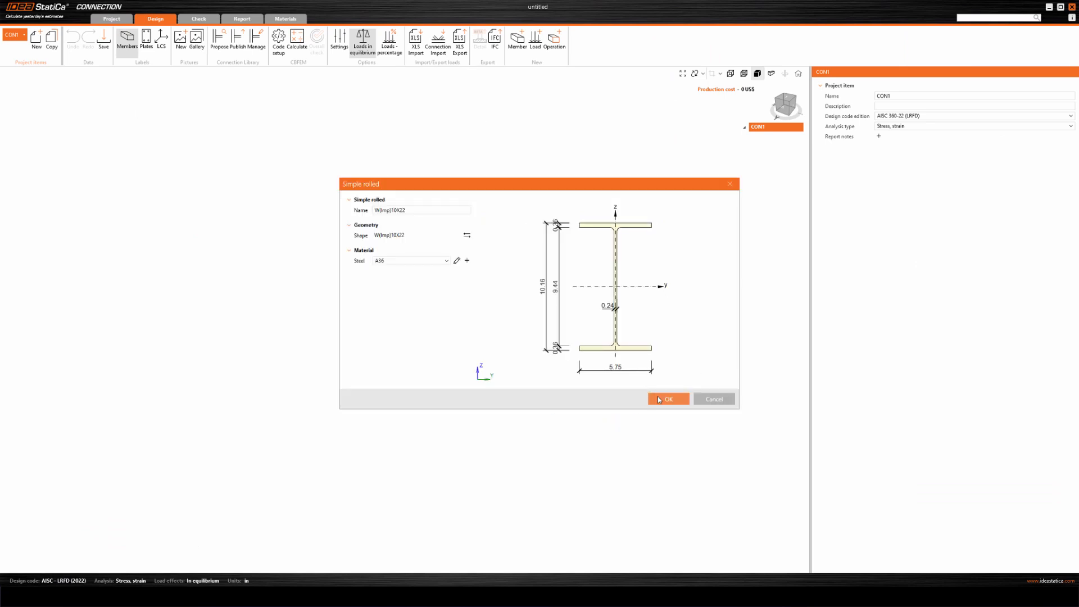
left_click(659, 399)
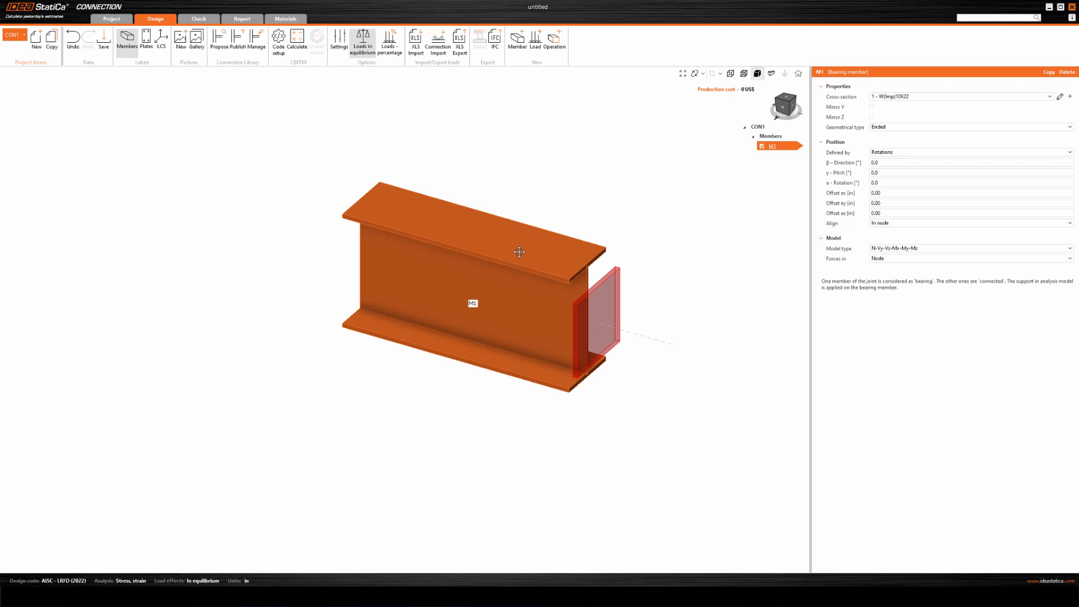
left_click(548, 51)
double_click(461, 354)
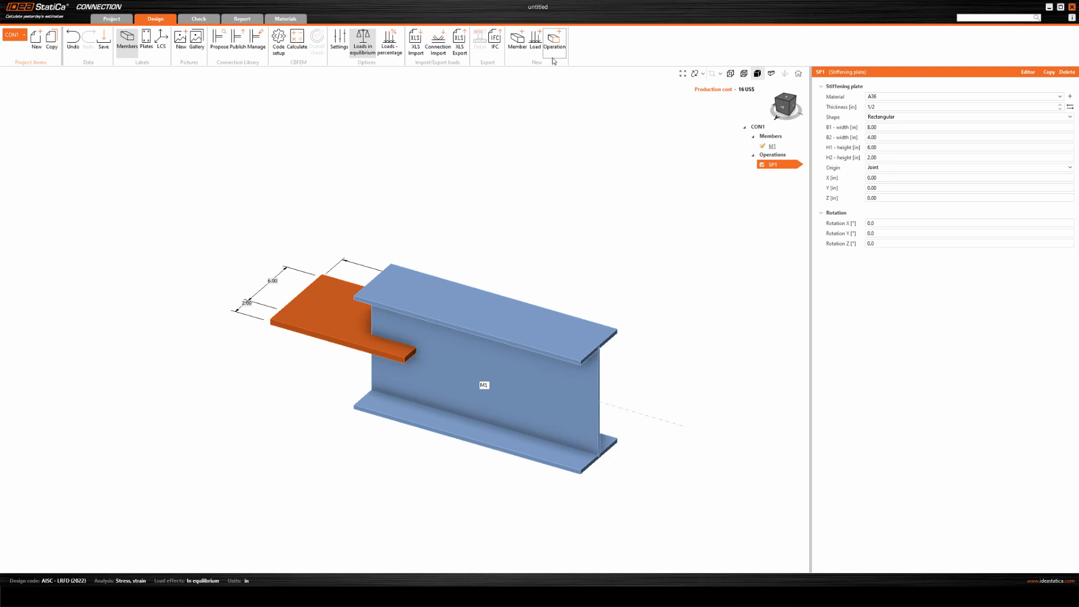
Add a second stiffening plate and set its X and Y offsets from the joint to 10 in.
left_click(558, 45)
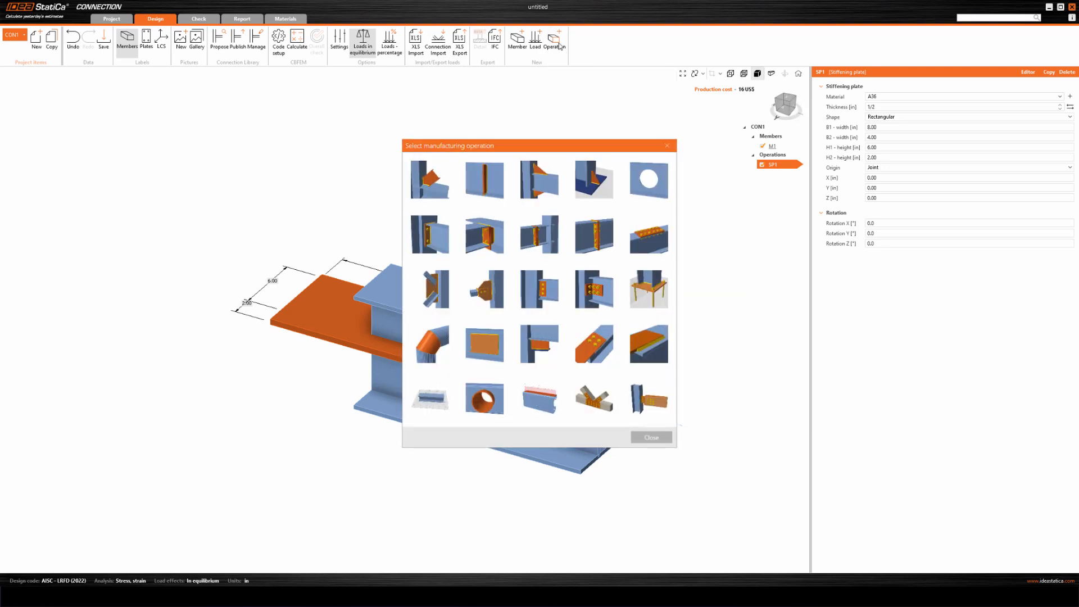
left_click(487, 345)
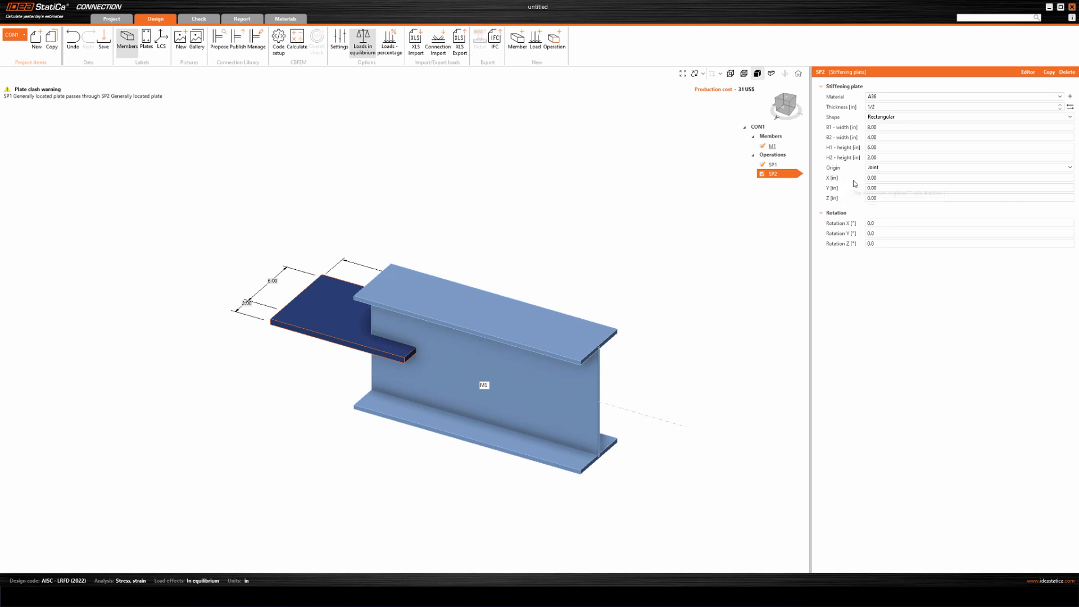
left_click(874, 178)
type("10")
left_click(873, 187)
left_click_drag(862, 190, 844, 193)
left_click(889, 198)
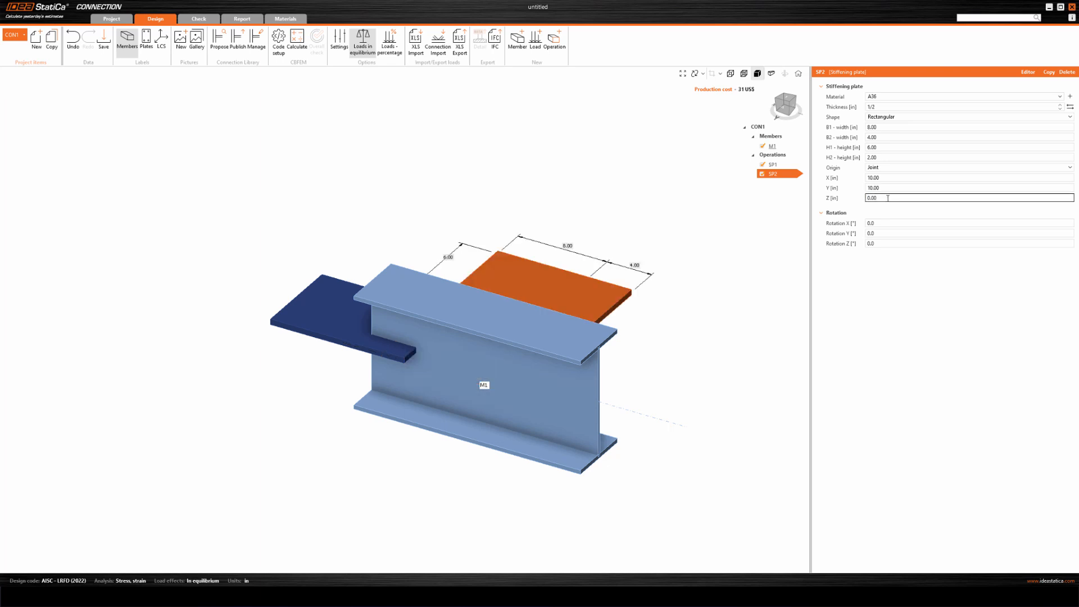
Set the second stiffening plate's Y offset to -6 in and inspect where it overlaps the first plate.
left_click(869, 188)
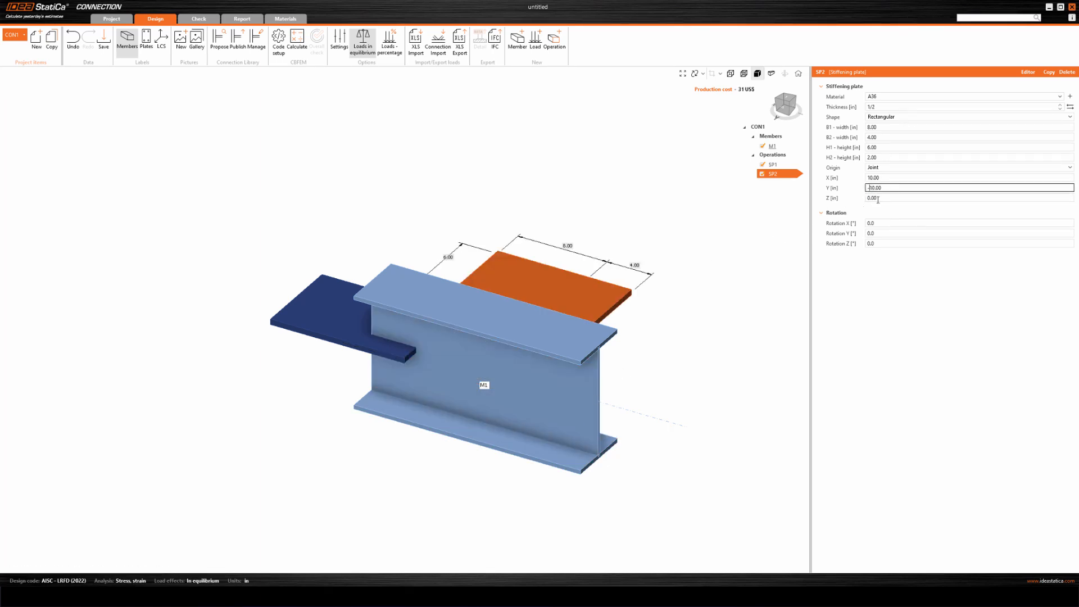
type("-")
left_click(877, 198)
left_click_drag(883, 188, 843, 194)
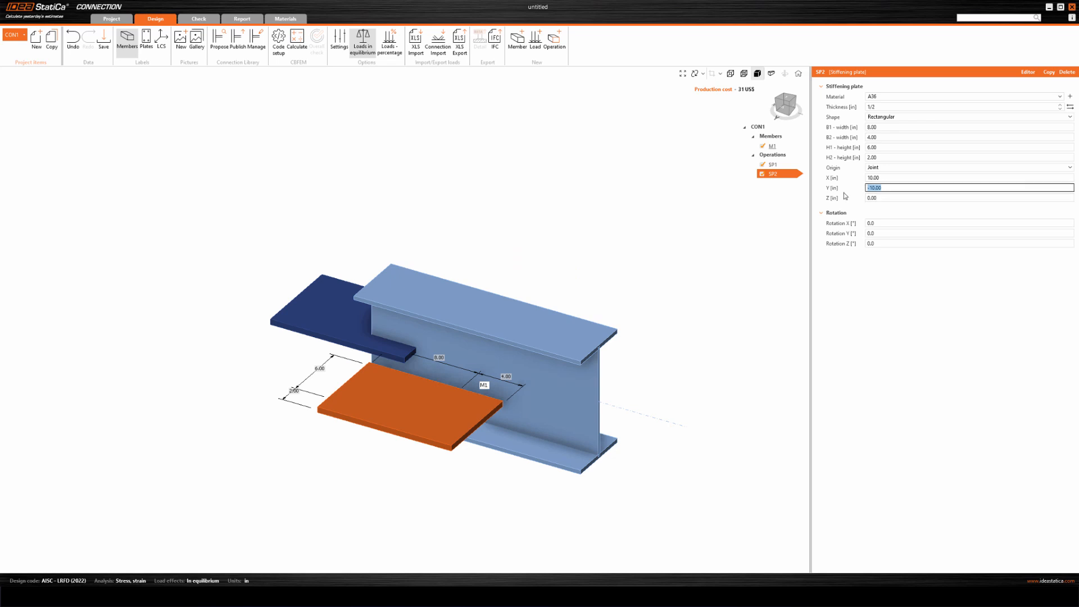
type("-")
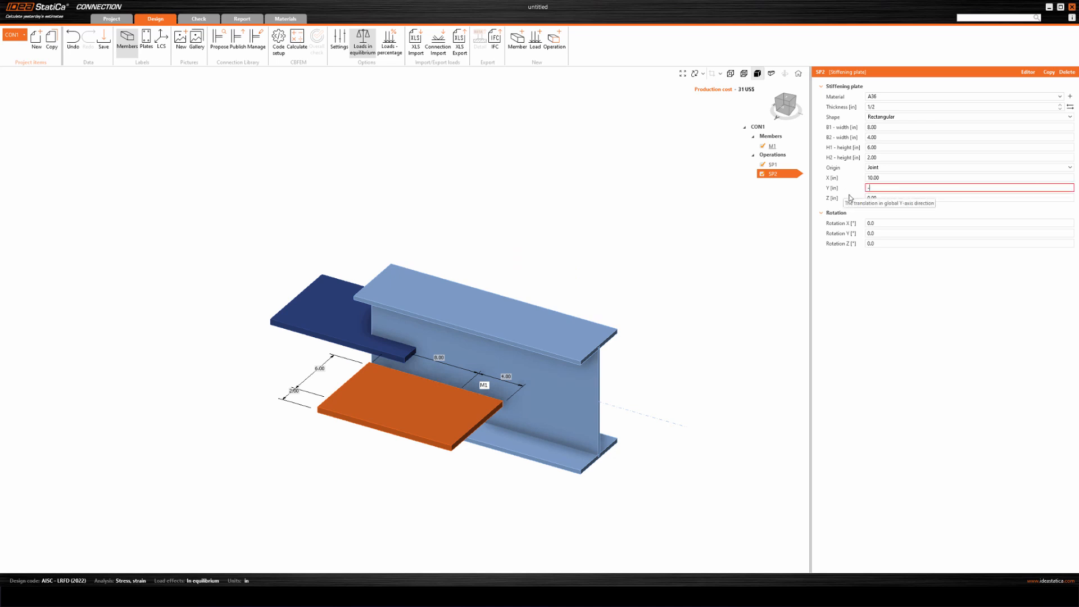
type("6")
key("shift+Tab")
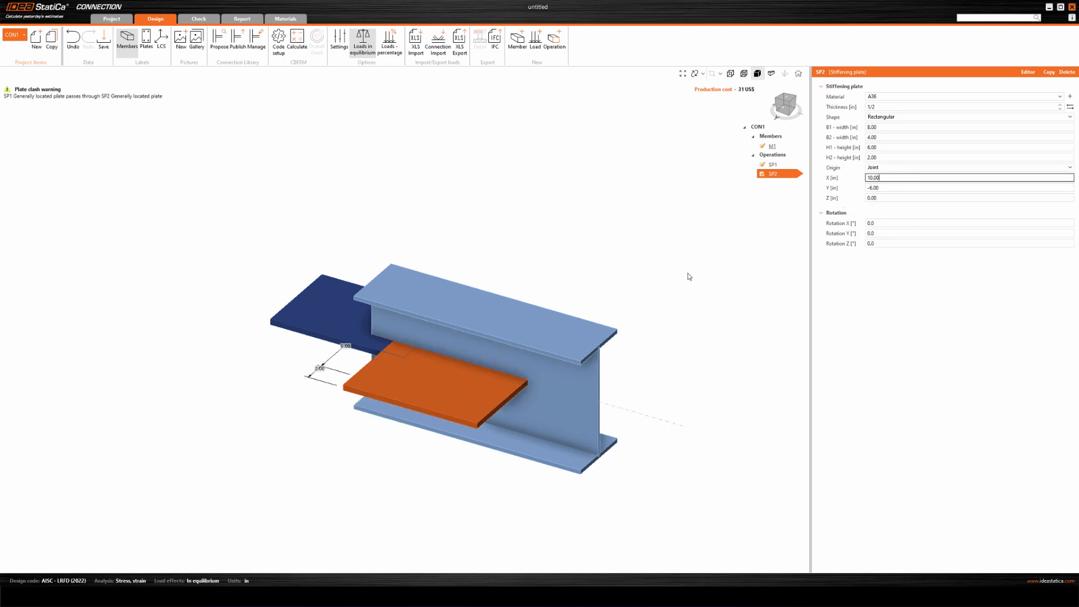
scroll(368, 397, "up", 5)
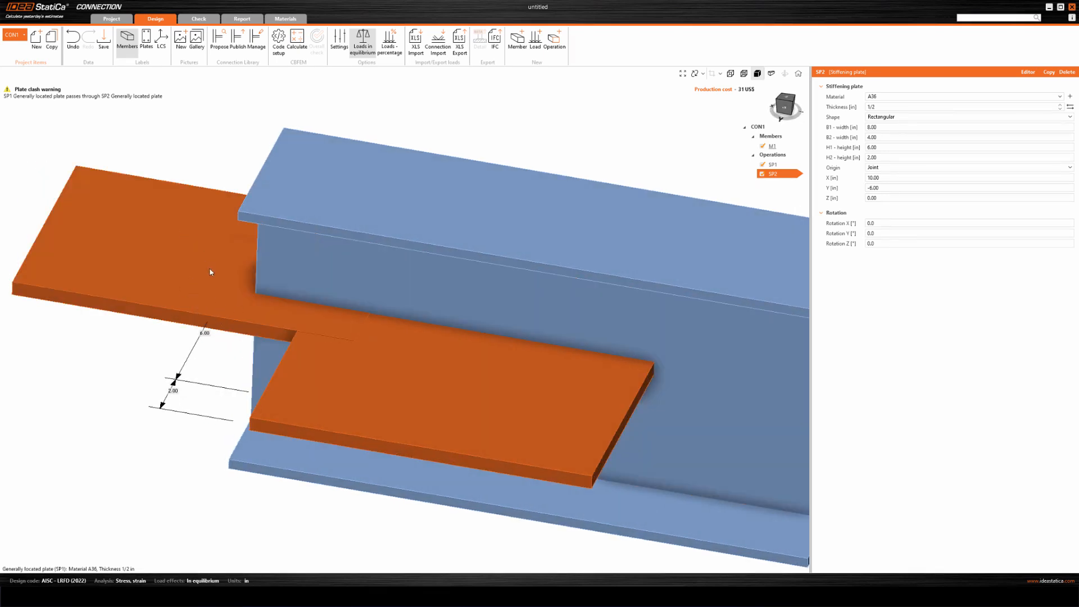
scroll(382, 253, "down", 3)
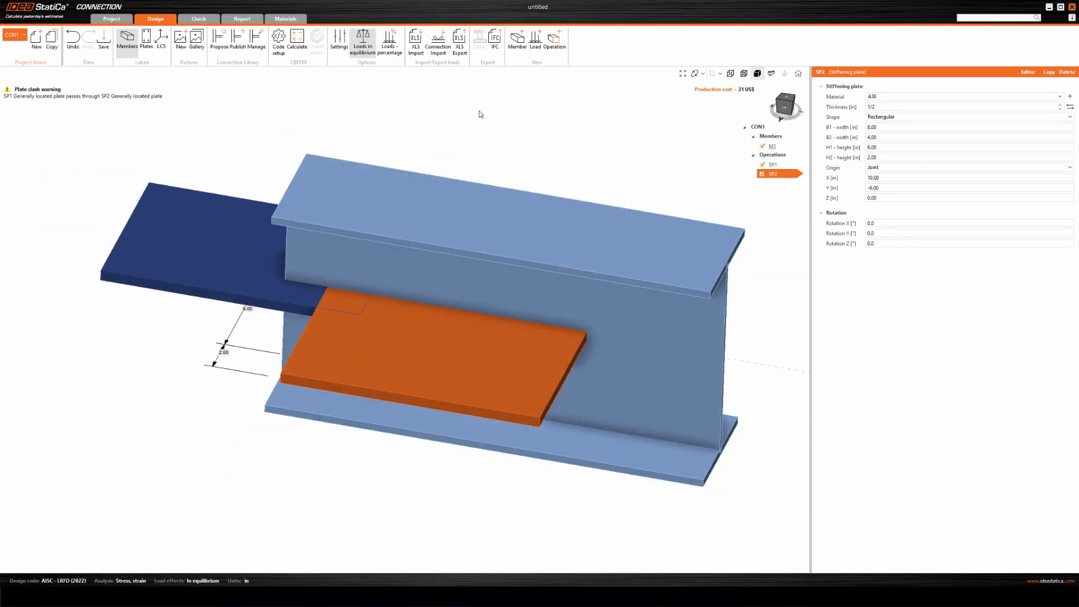
scroll(470, 119, "down", 2)
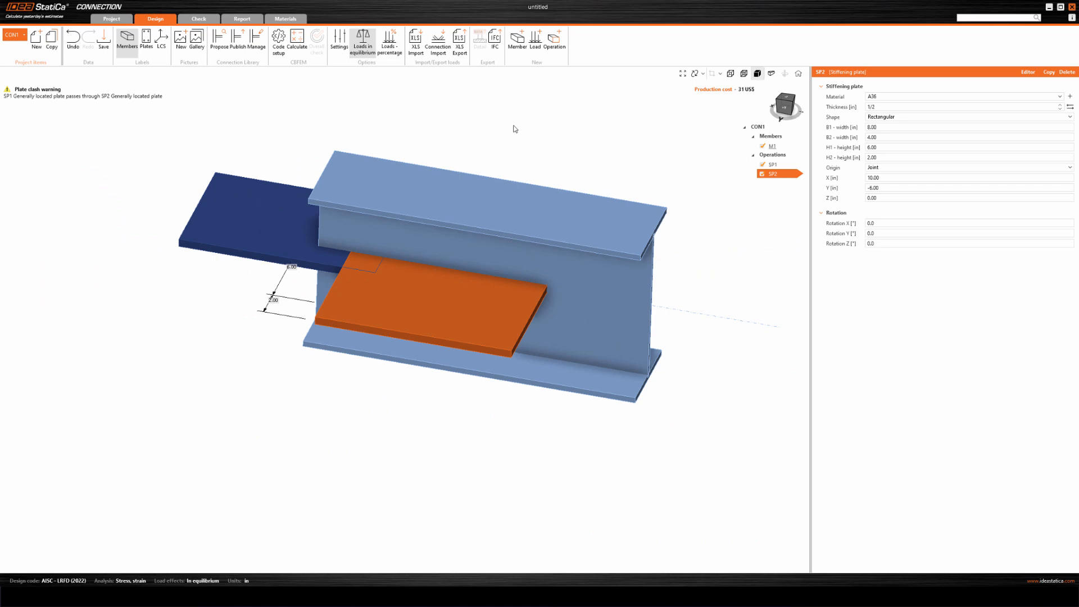
Add a plate cut that trims SP1 by SP2 with the Surface cutting method and + as the remaining part.
left_click(555, 43)
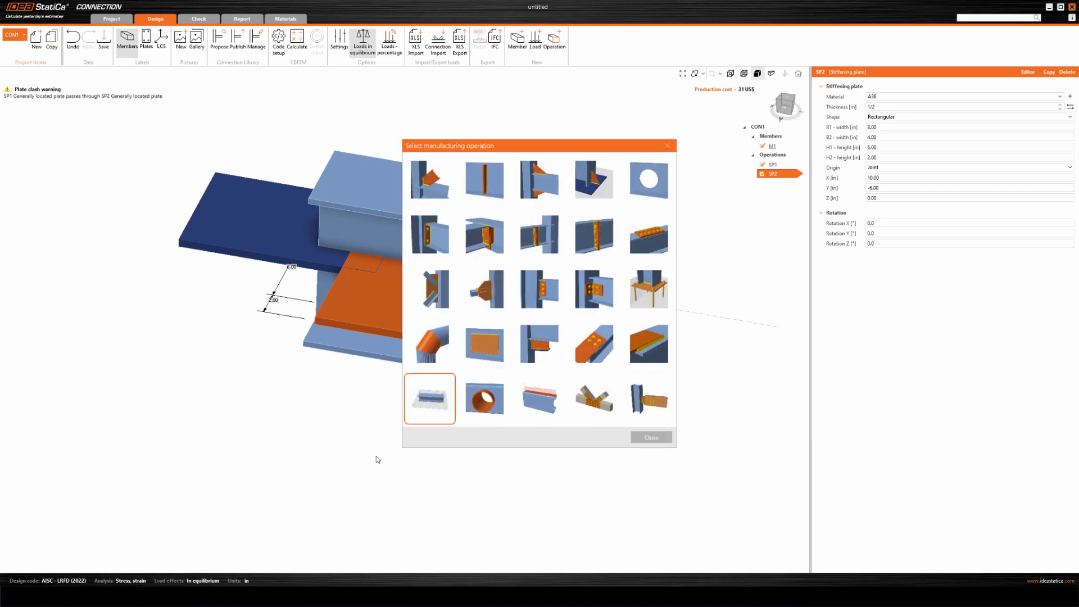
left_click(540, 348)
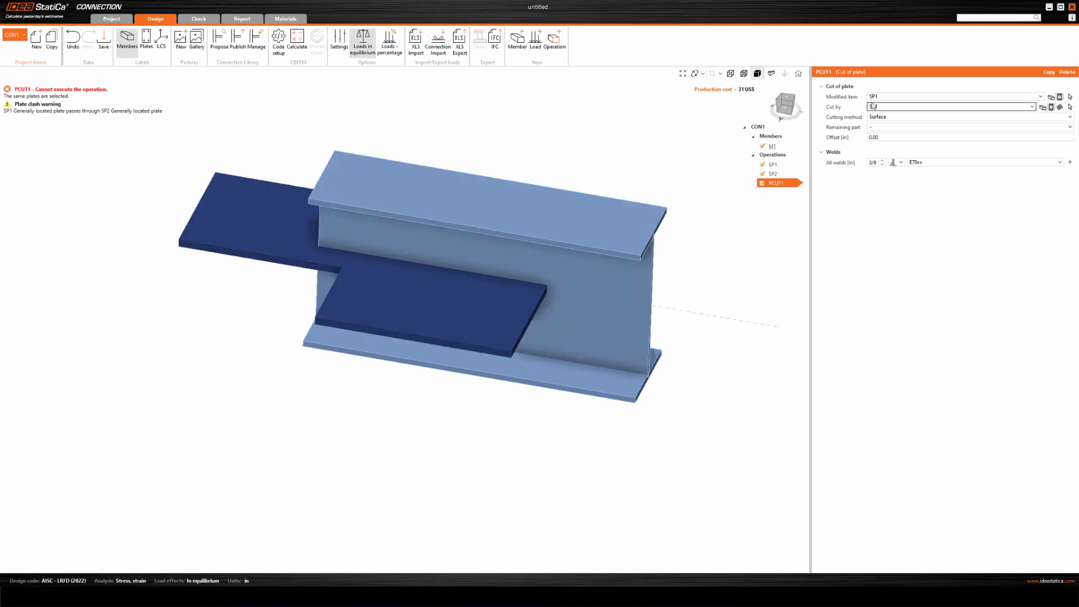
left_click(1032, 107)
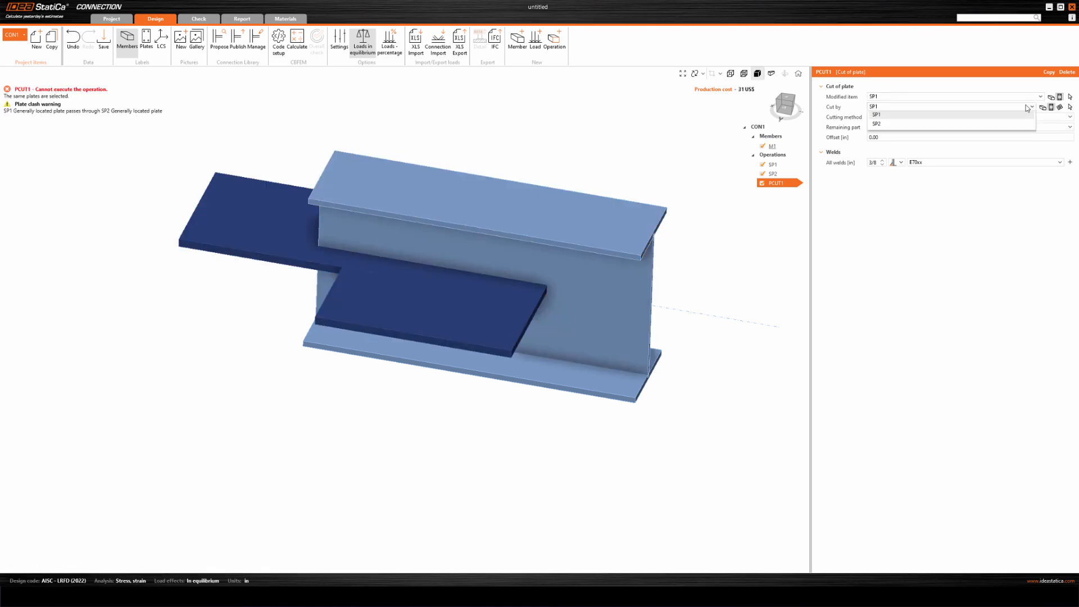
left_click(902, 129)
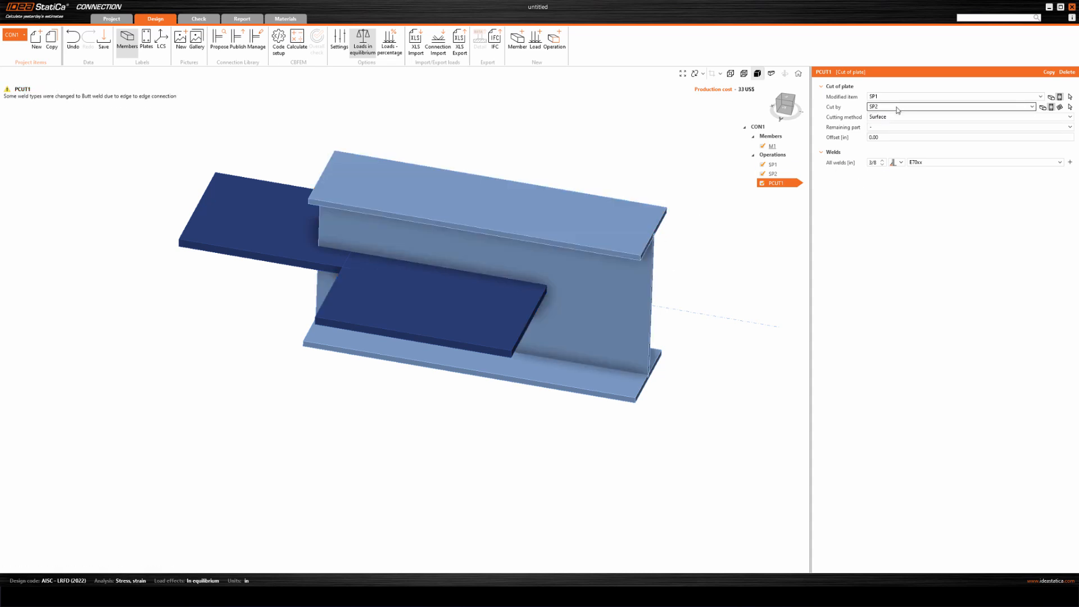
left_click(894, 117)
left_click(884, 117)
left_click(886, 127)
left_click(885, 140)
Show the model as transparent and examine the edges where the first stiffening plate is cut by the second.
right_click_drag(299, 298, 338, 331)
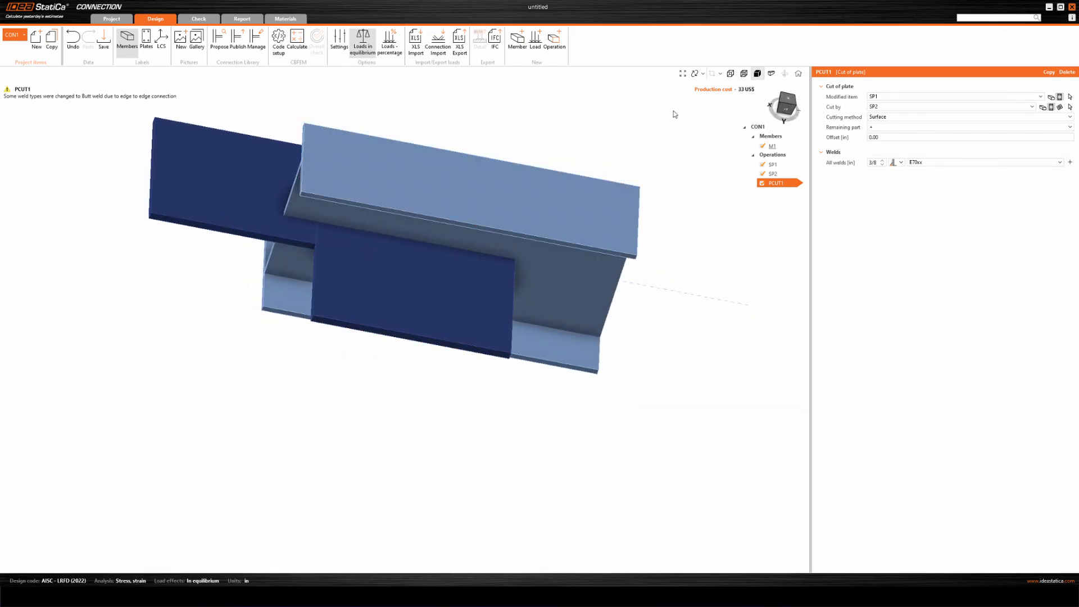
left_click(744, 75)
right_click_drag(454, 220, 424, 232)
scroll(378, 235, "up", 3)
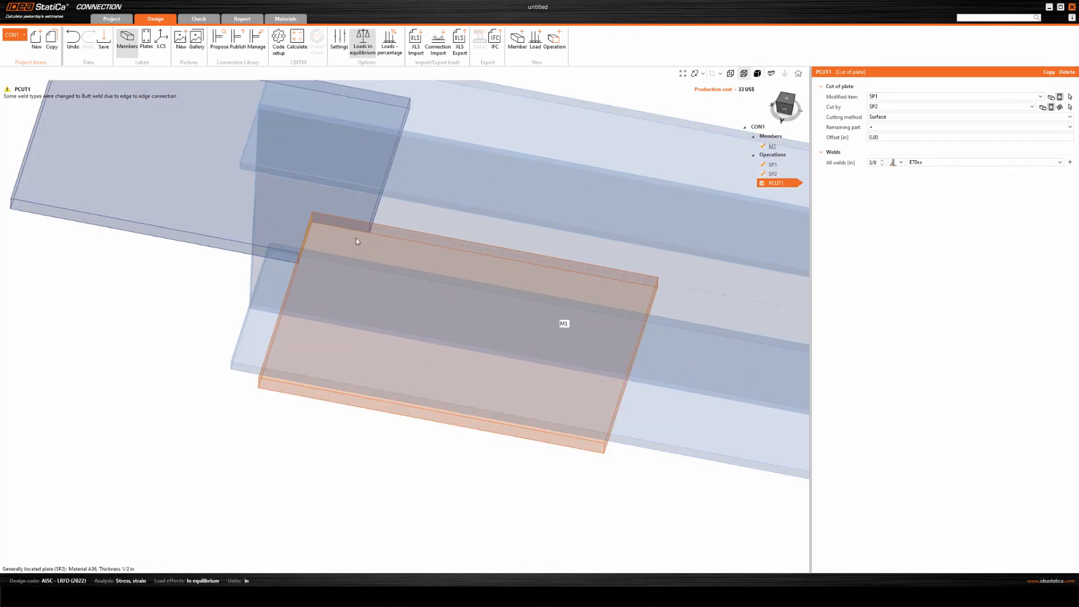
middle_click_drag(326, 231, 412, 313)
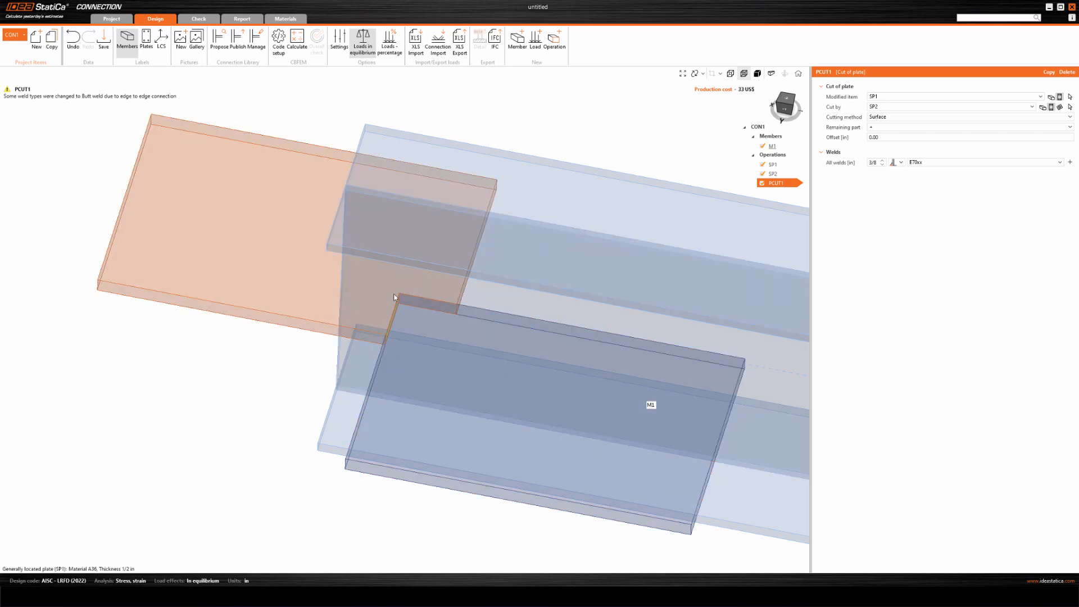
middle_click_drag(472, 414, 392, 324)
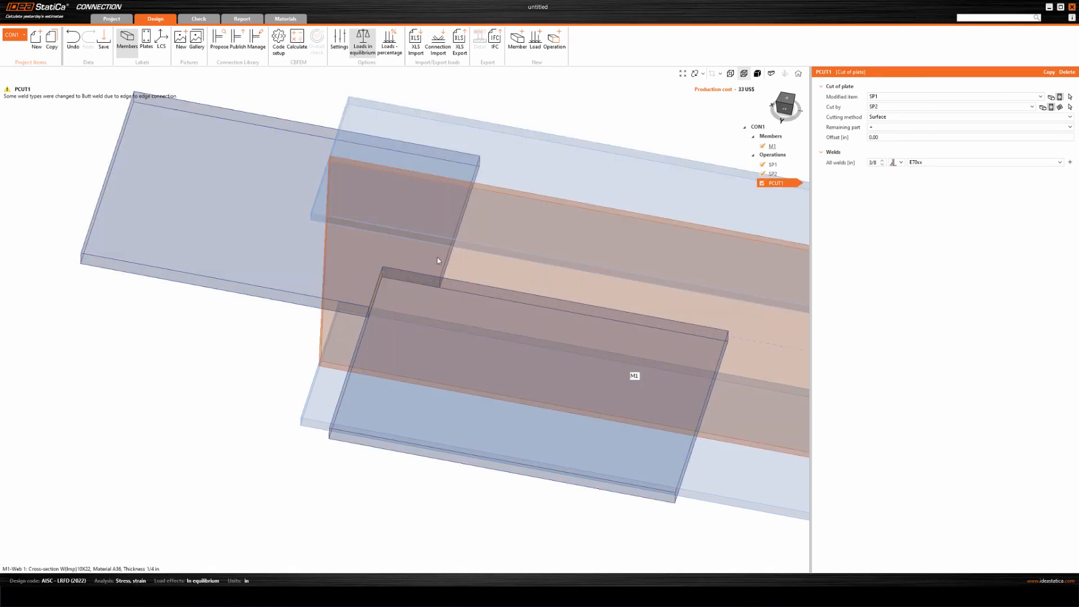
scroll(272, 327, "down", 3)
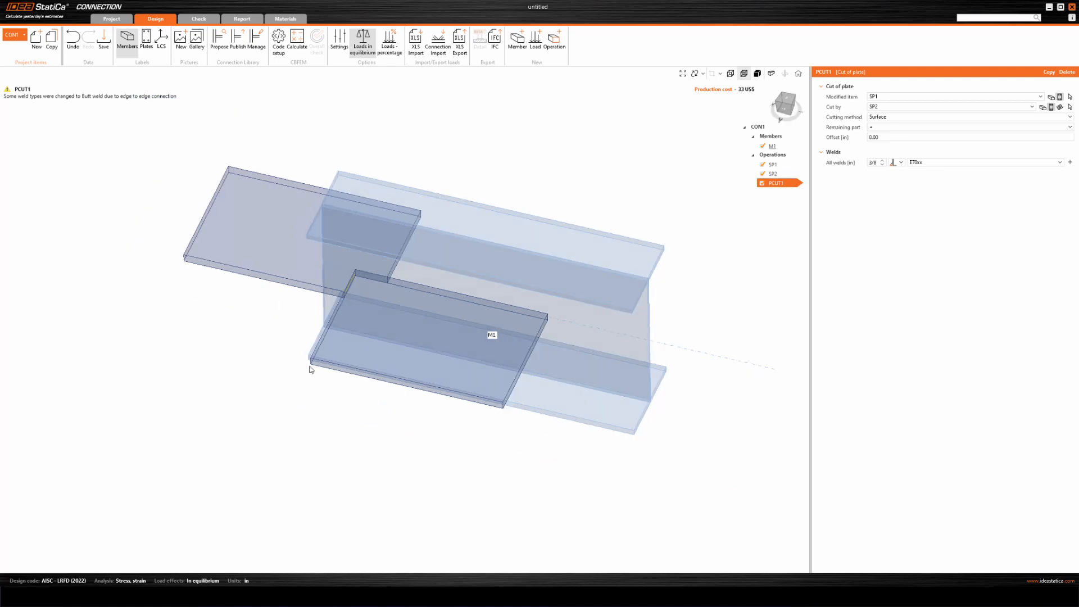
middle_click_drag(304, 356, 320, 354)
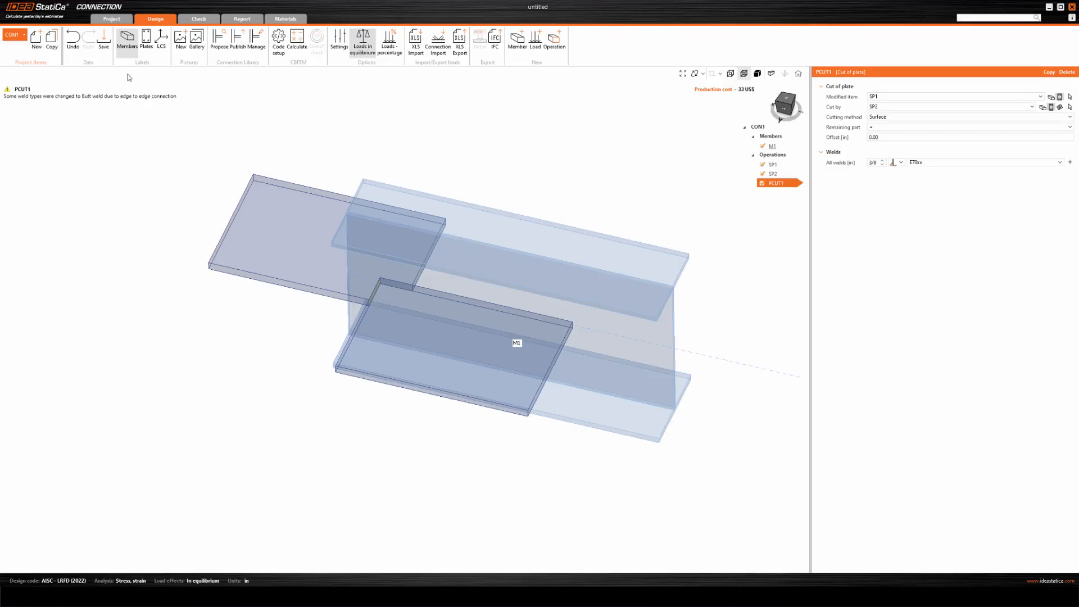
Create a new AISC 360-22 (LRFD) project from the moment connection template with a bolted fin plate on the beam web.
left_click(111, 23)
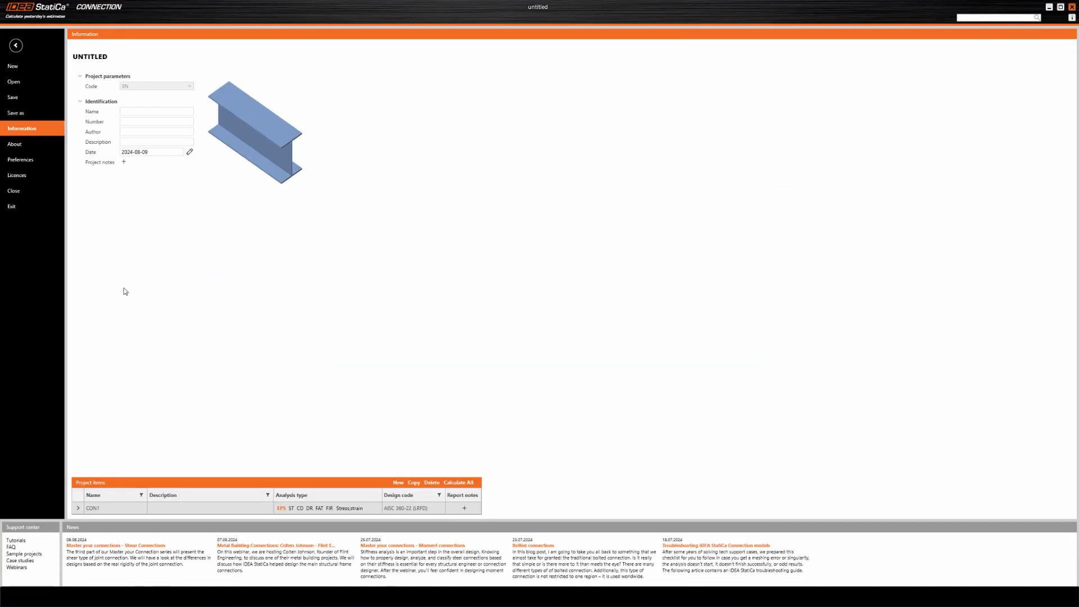
left_click(12, 66)
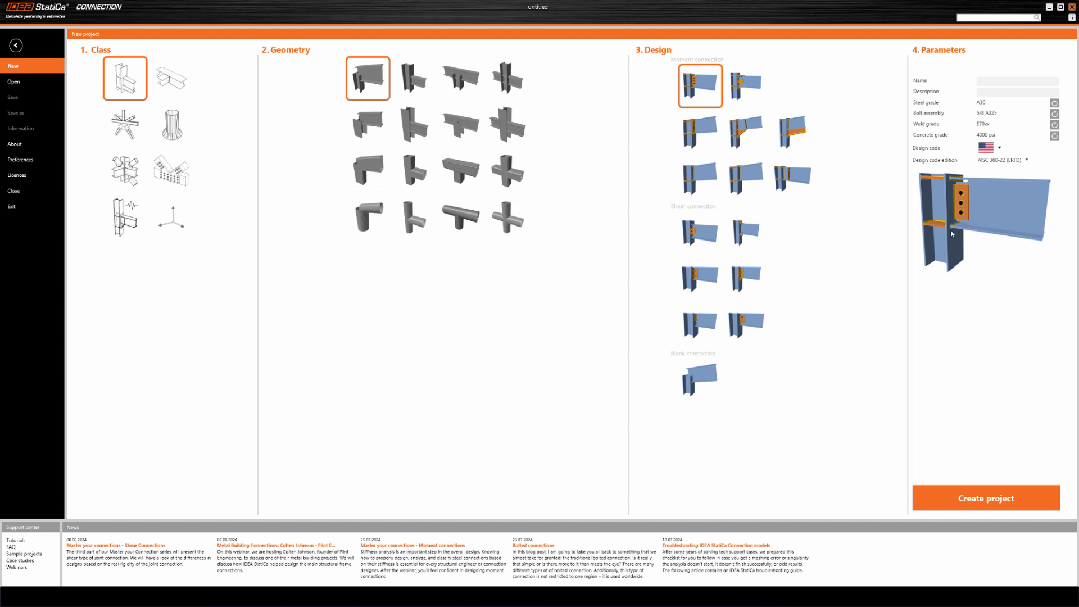
left_click(965, 496)
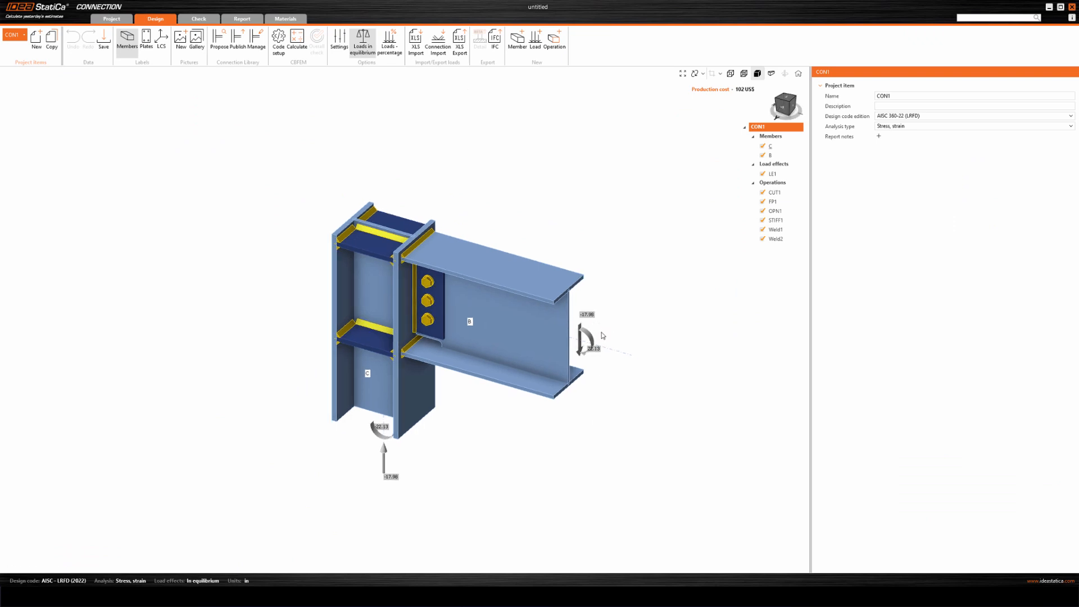
scroll(603, 335, "up", 2)
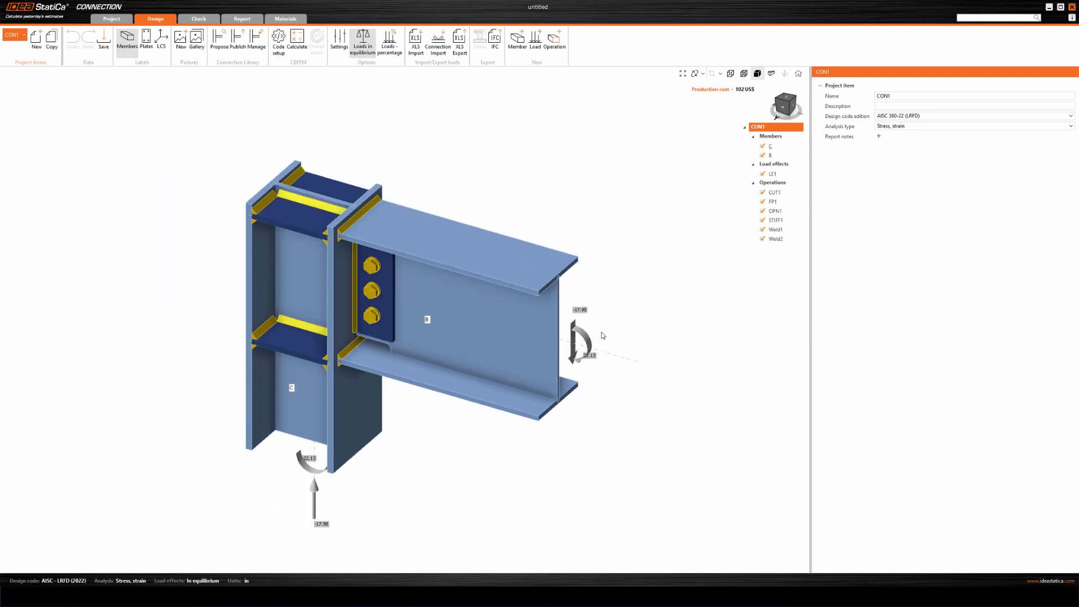
Remove the fin plate's middle bolt, keeping transverse bolt positions -2.38 and 2.38 in, and calculate the connection.
left_click(368, 294)
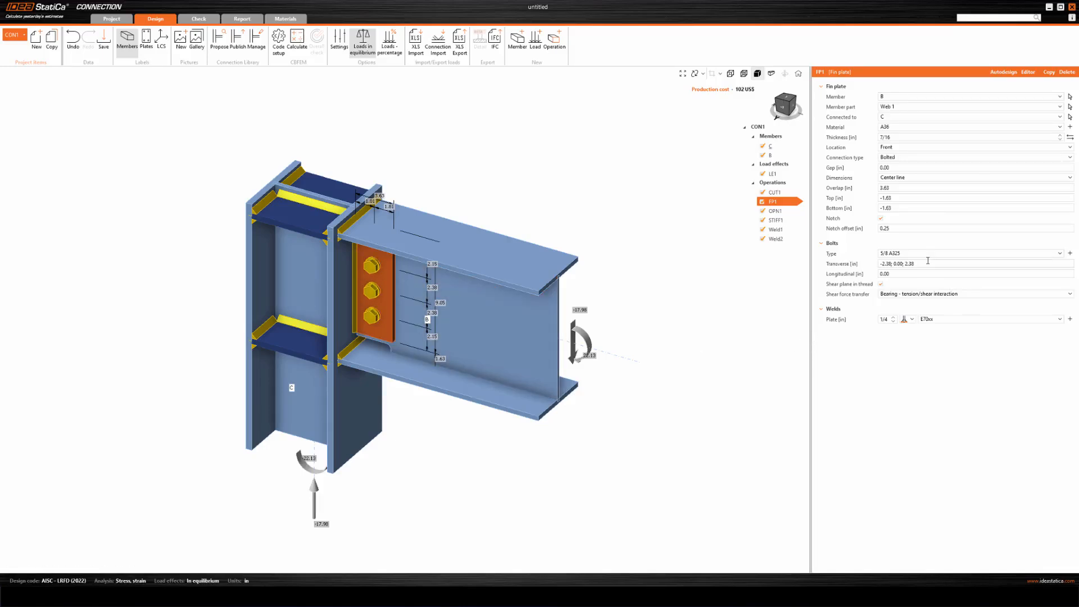
left_click(903, 264)
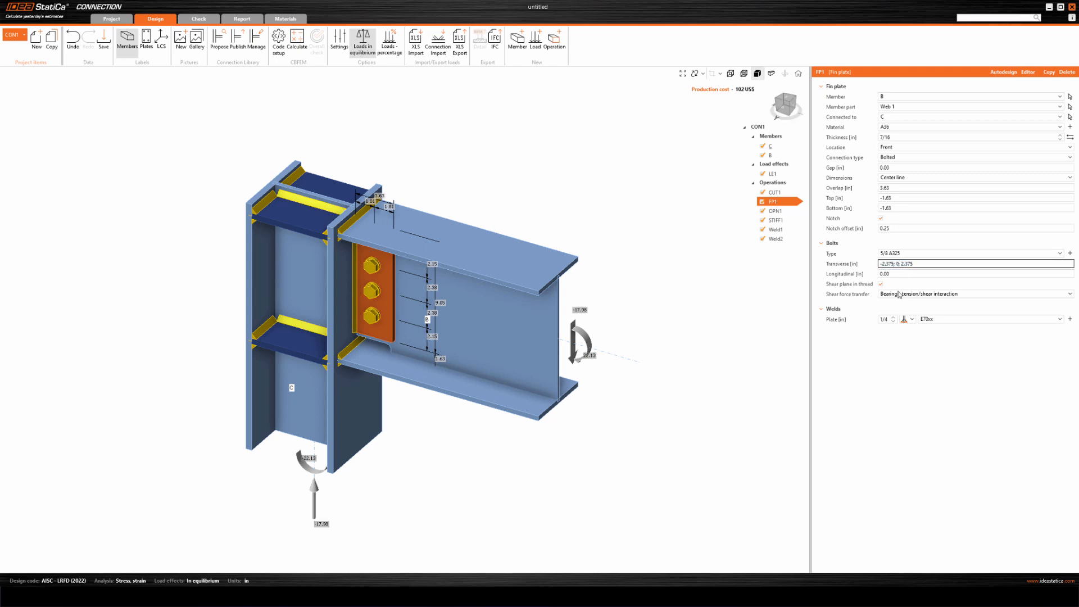
key("BackSpace")
key("BackSpace")
key("BackSpace")
key("Return")
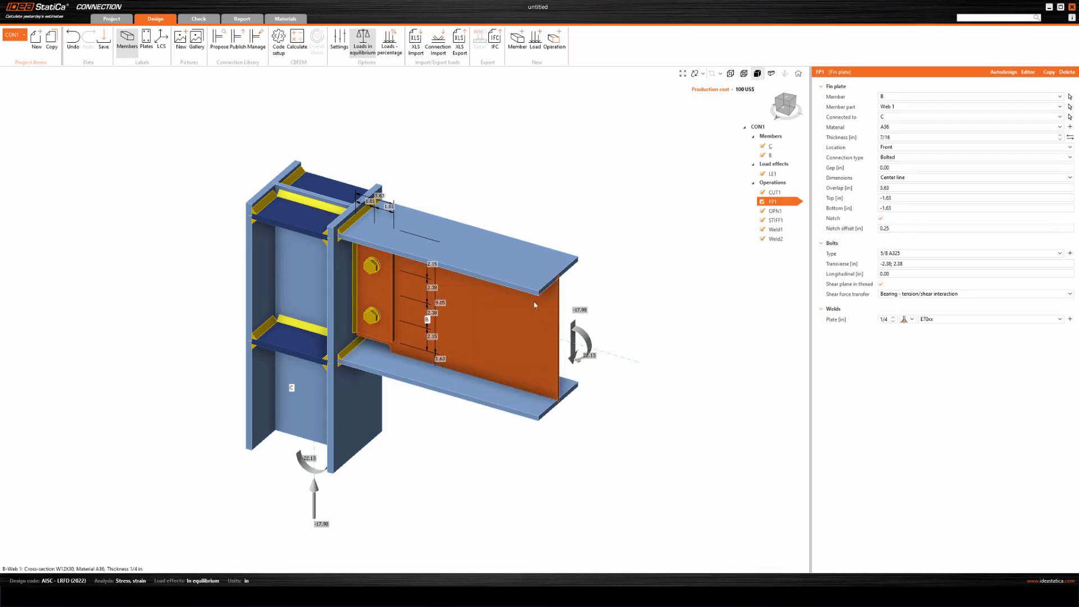
left_click(297, 38)
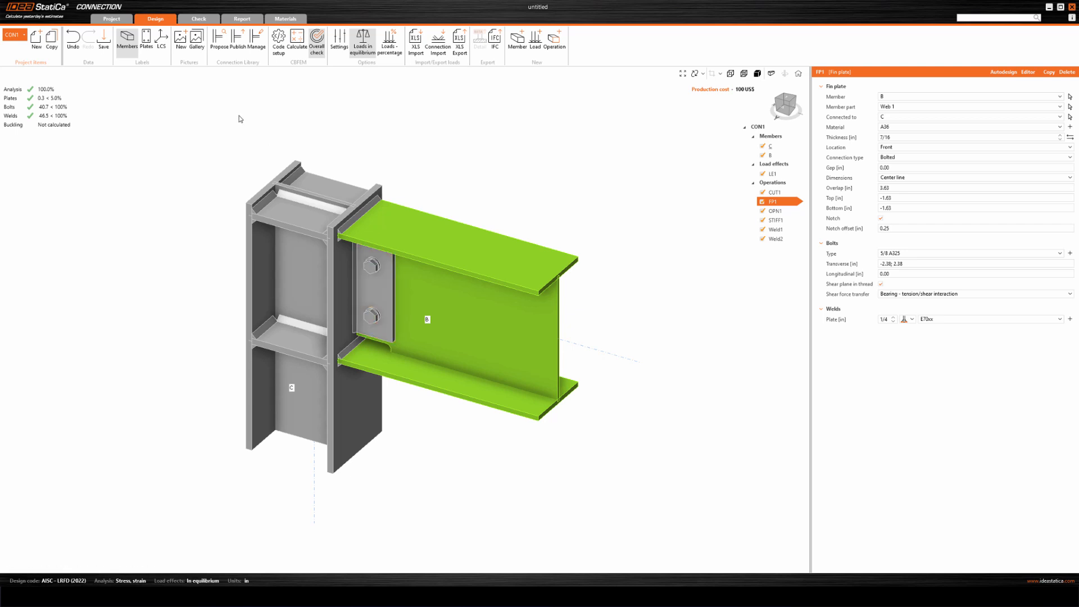
Set the beam's Vz shear force in load effect LE1 to 40 kip and recalculate the connection.
left_click(772, 174)
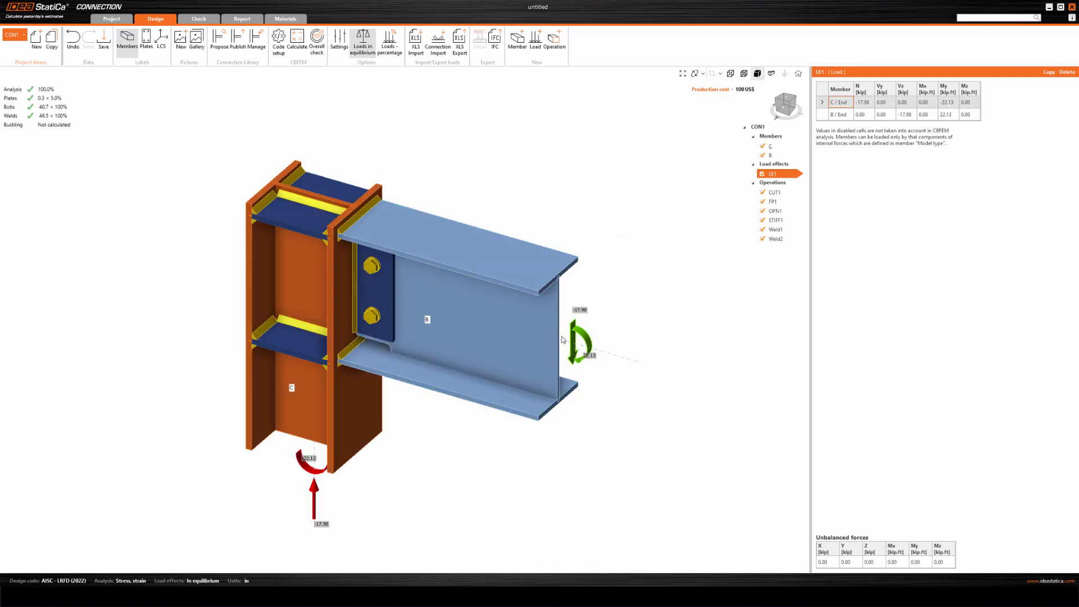
left_click(906, 115)
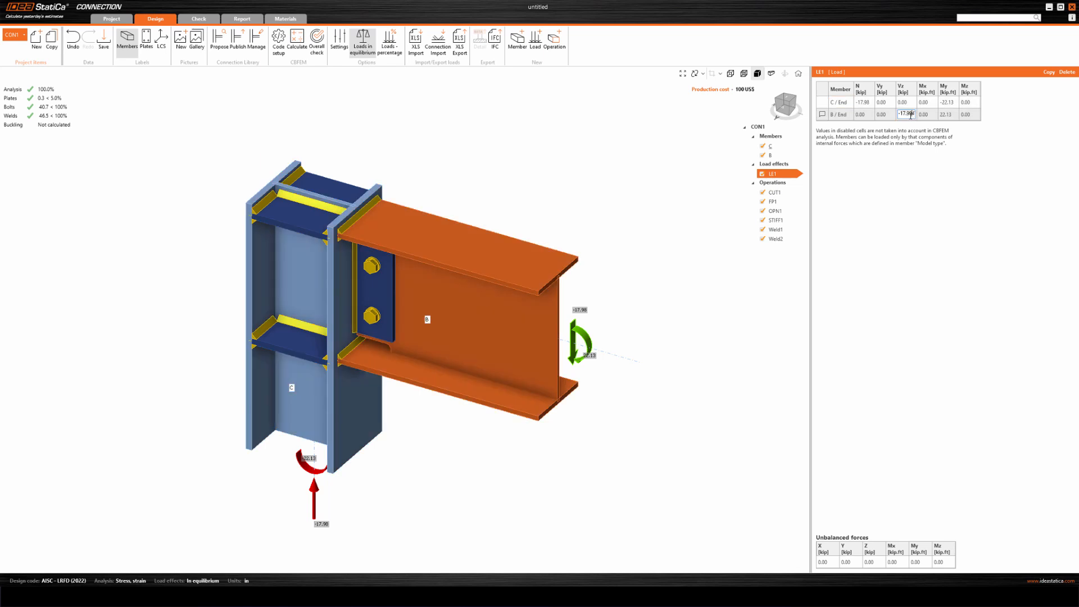
type("472")
left_click_drag(911, 113, 875, 122)
type("40")
key("Tab")
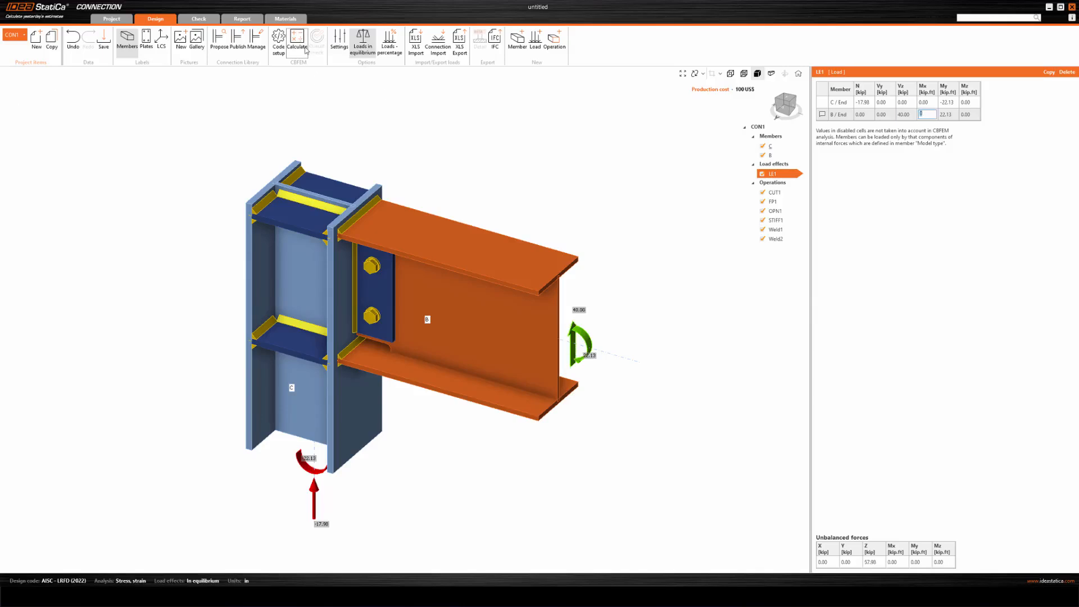
left_click(304, 45)
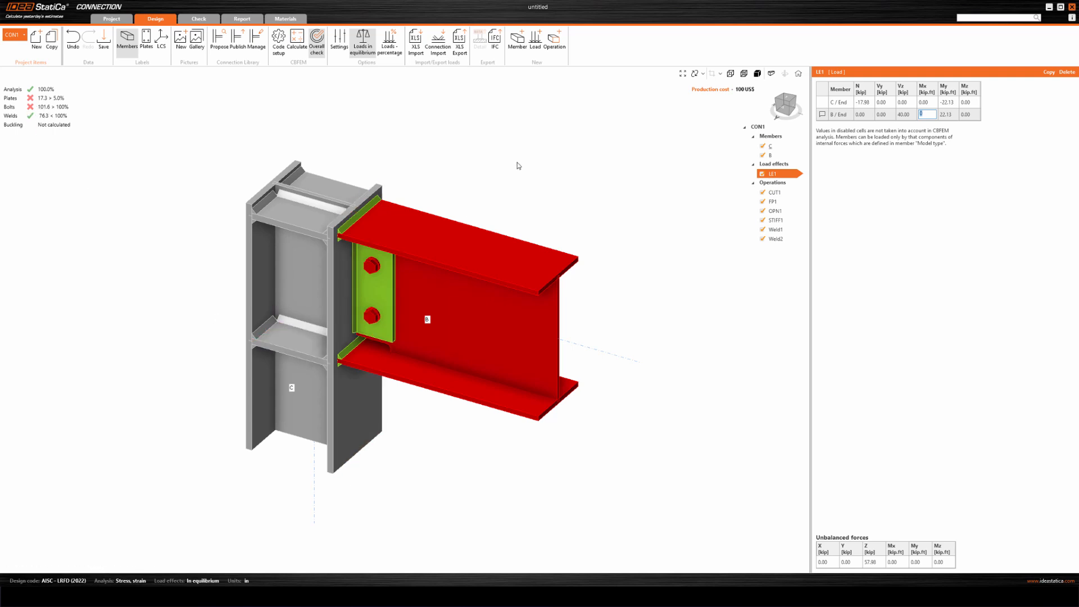
Run the automatic bolt design on the fin plate operation FP1 and recalculate the connection.
middle_click_drag(517, 163, 523, 168)
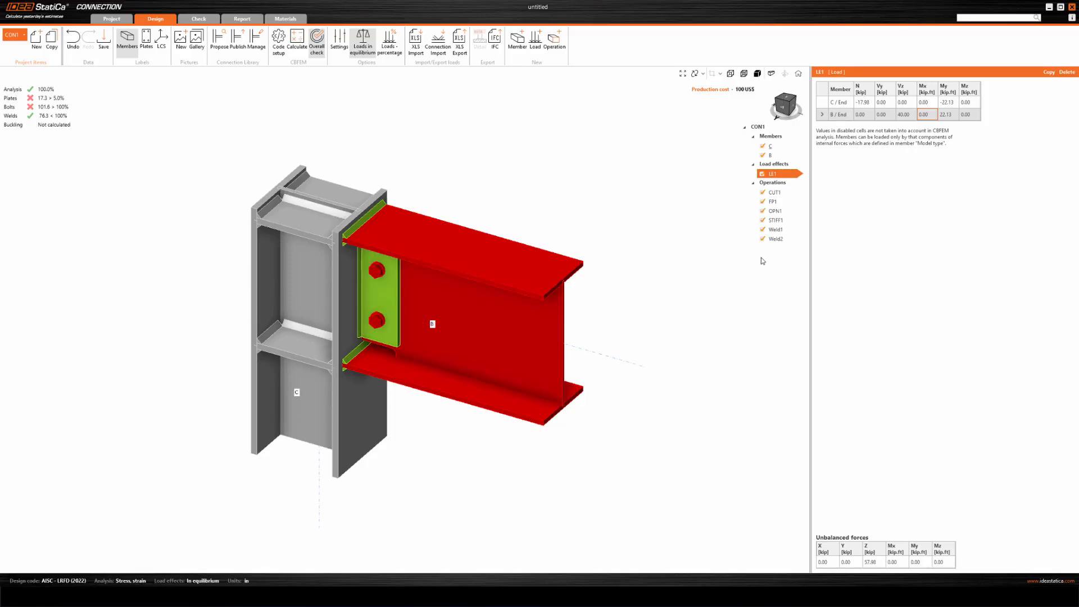
right_click(774, 202)
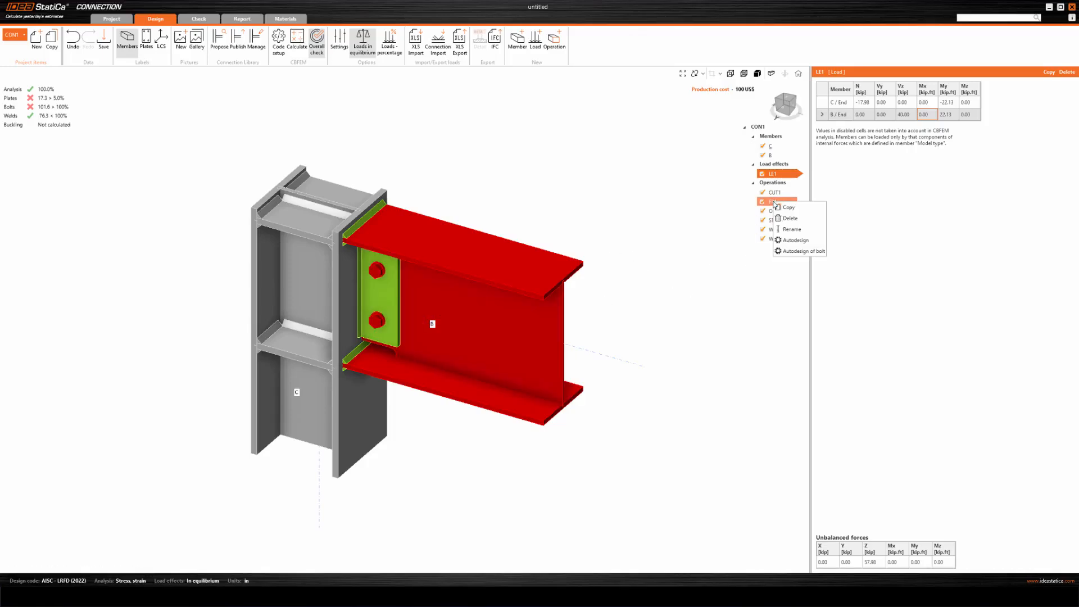
left_click(800, 252)
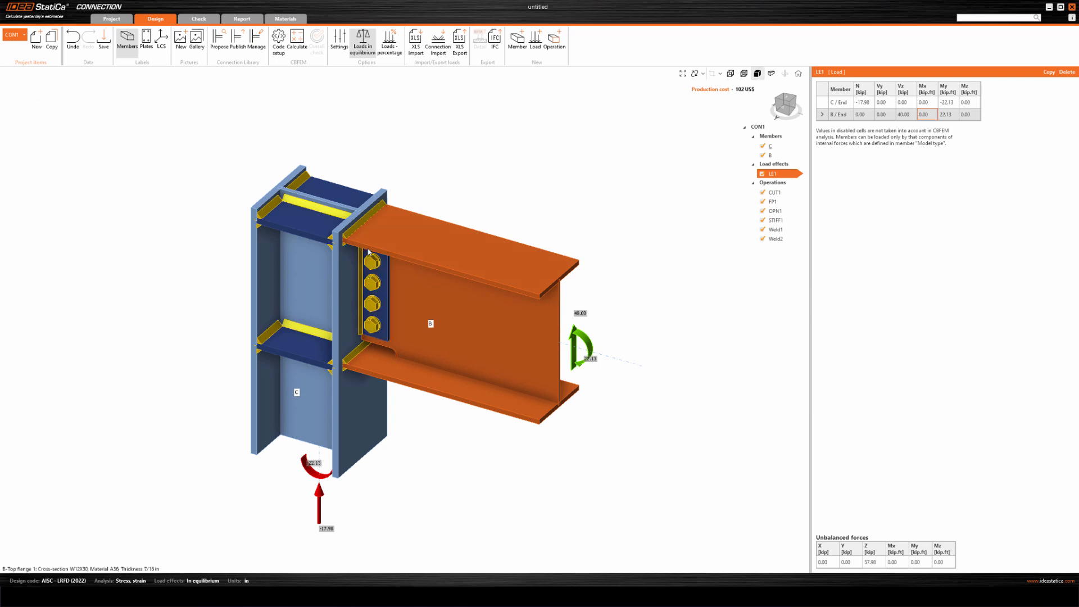
middle_click_drag(522, 200, 512, 195)
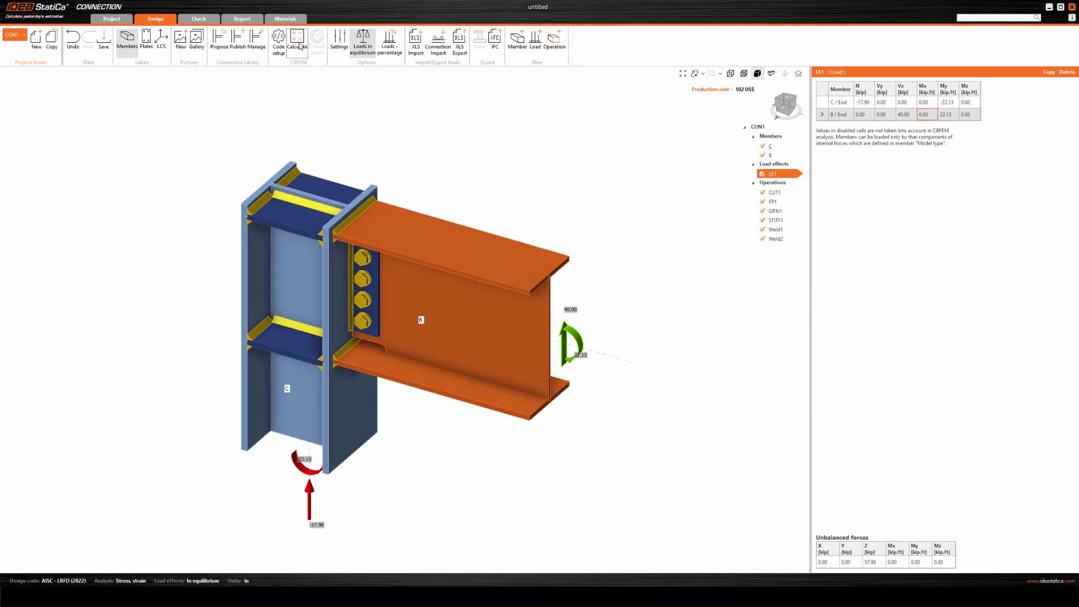
left_click(298, 40)
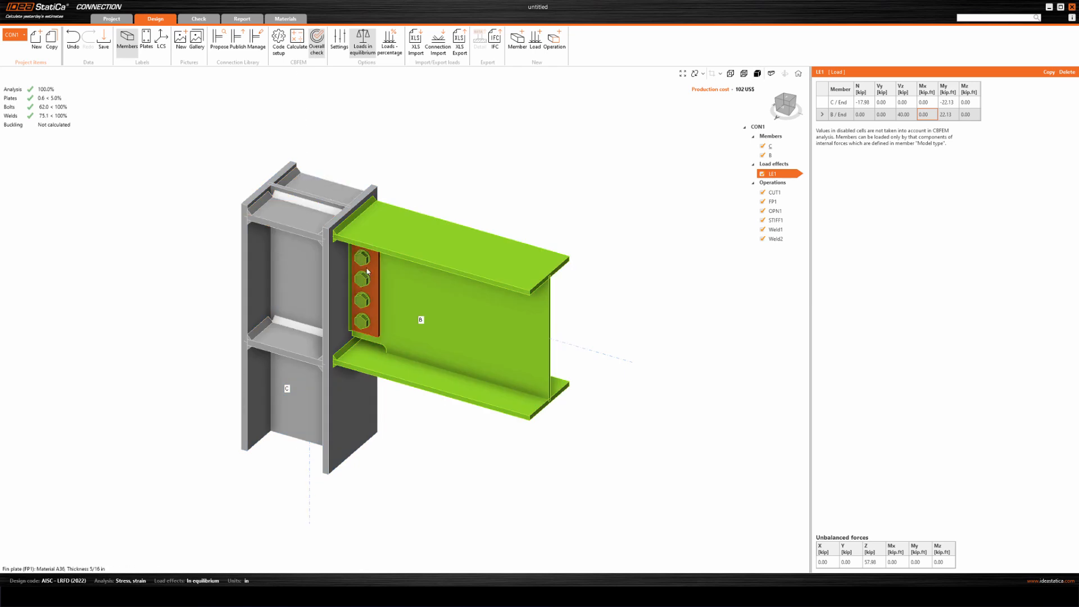
middle_click_drag(410, 163, 413, 159)
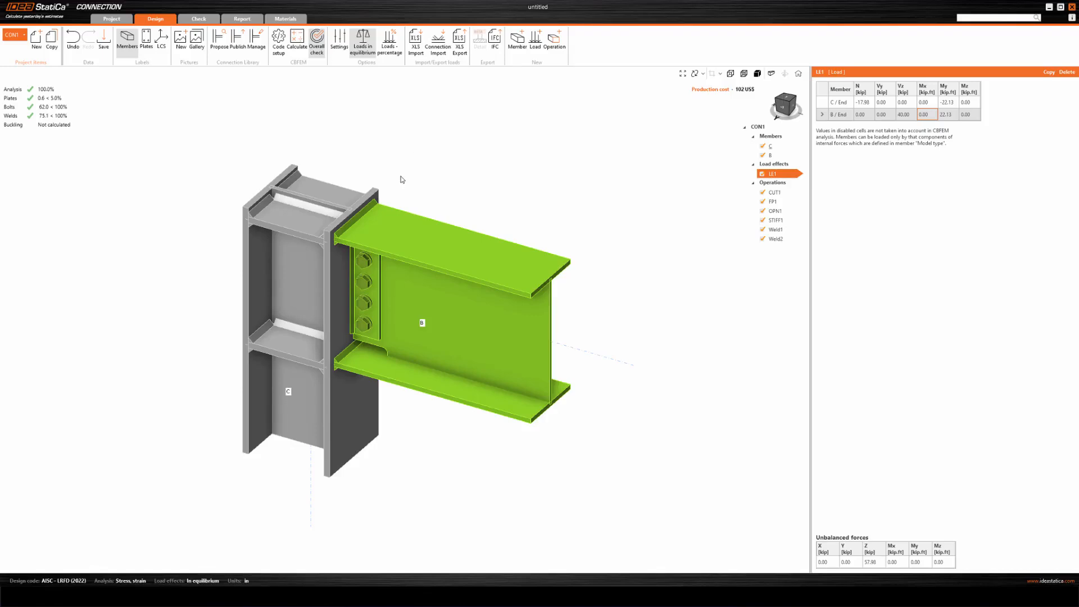
mouse_move(380, 148)
middle_mouse_down()
mouse_move(388, 130)
mouse_move(379, 147)
middle_mouse_up()
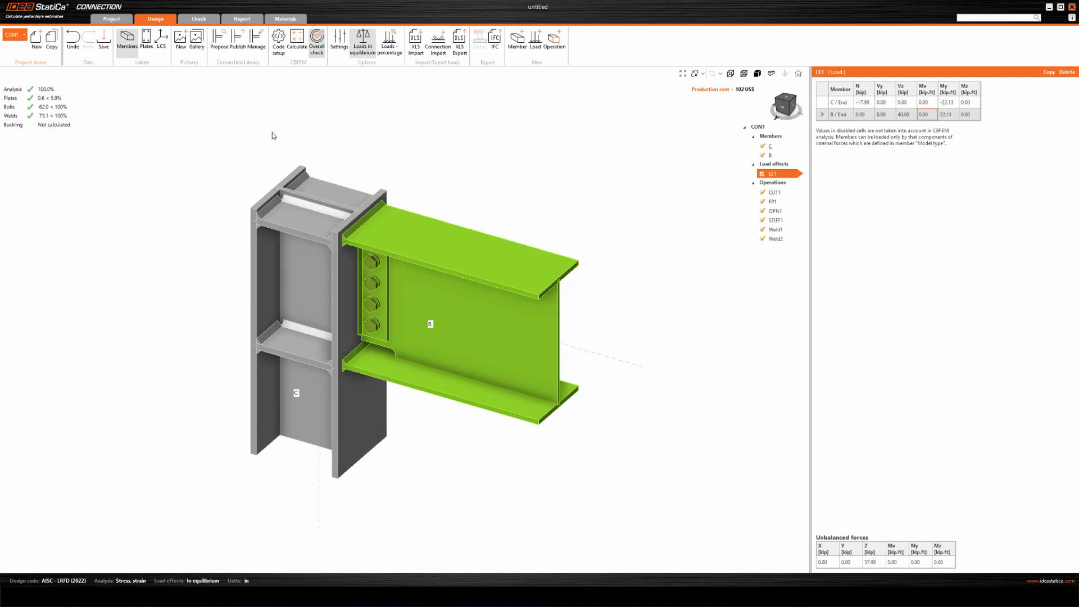
Review the Autodesign settings for weld sizing and bolt target utilization in the design settings, and save them.
left_click(340, 50)
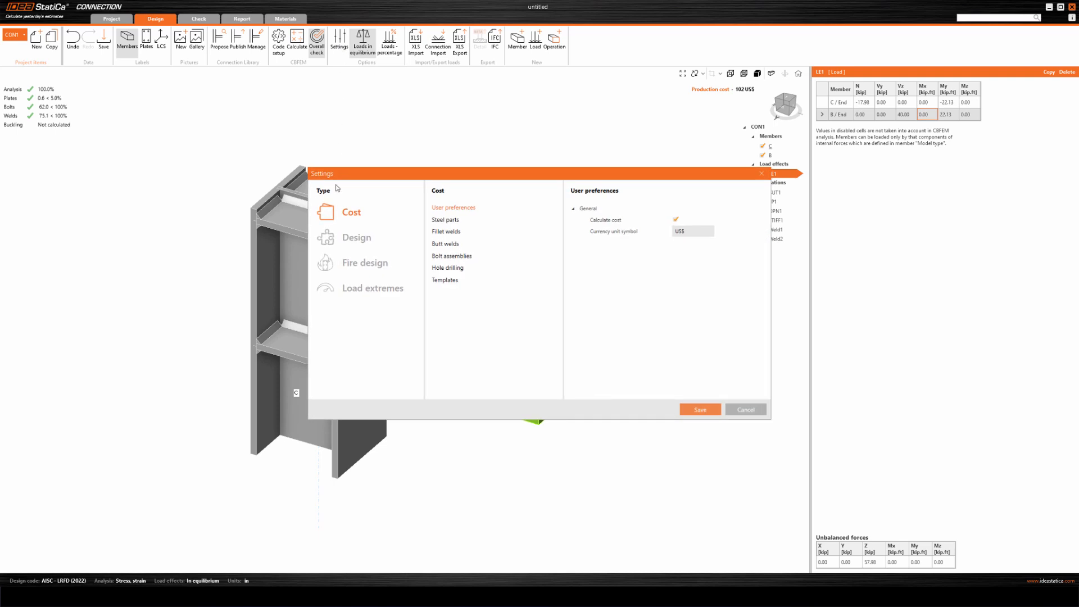
left_click(347, 240)
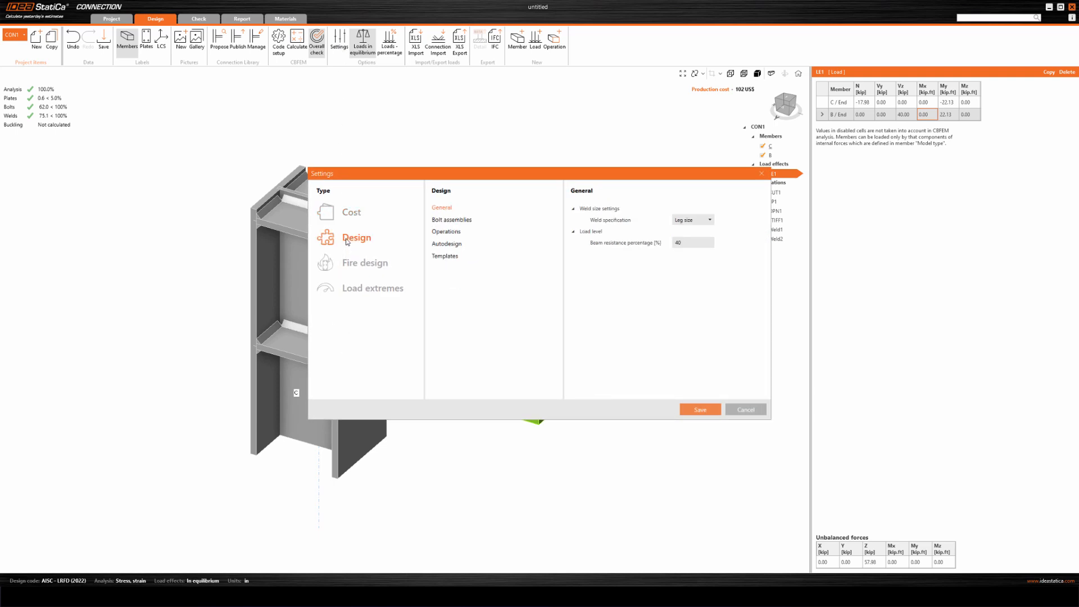
left_click(447, 244)
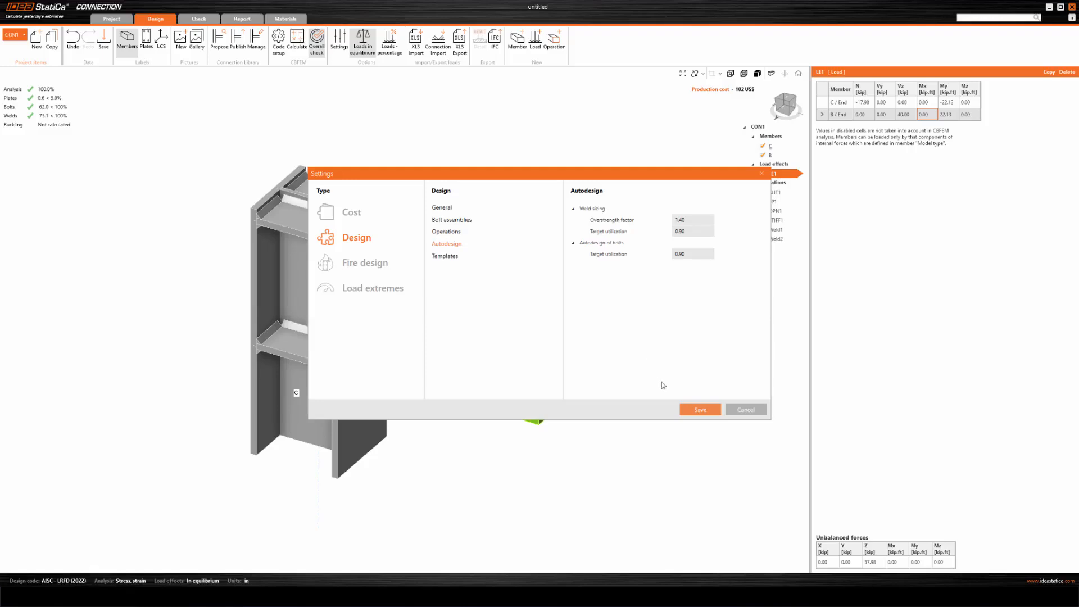
left_click(696, 410)
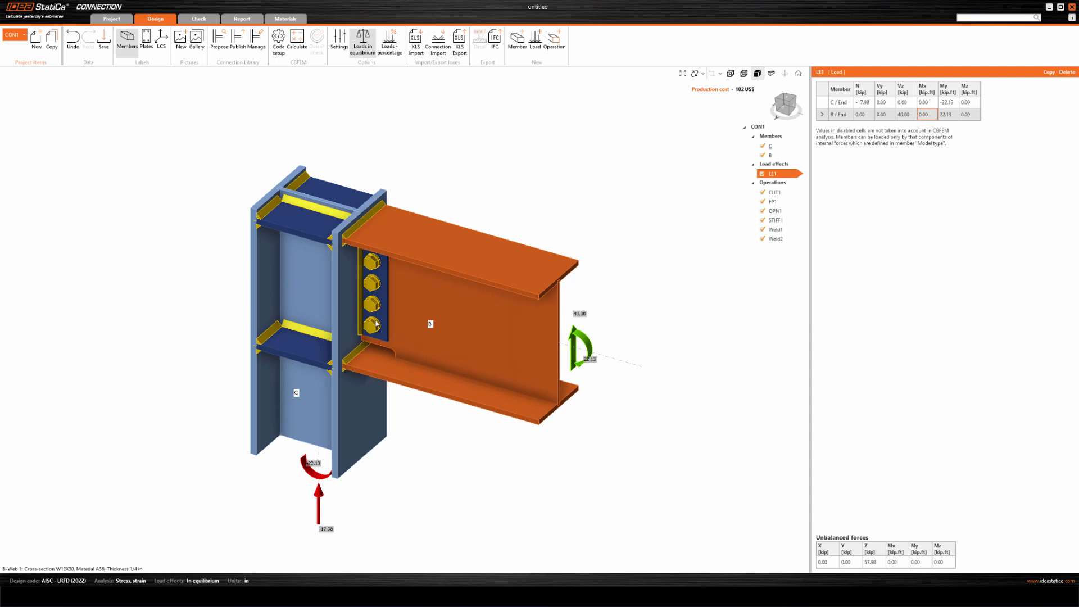
Change the beam flange welds Weld1 and Weld2 together to partial joint penetration butt welds.
middle_click_drag(391, 329, 408, 332)
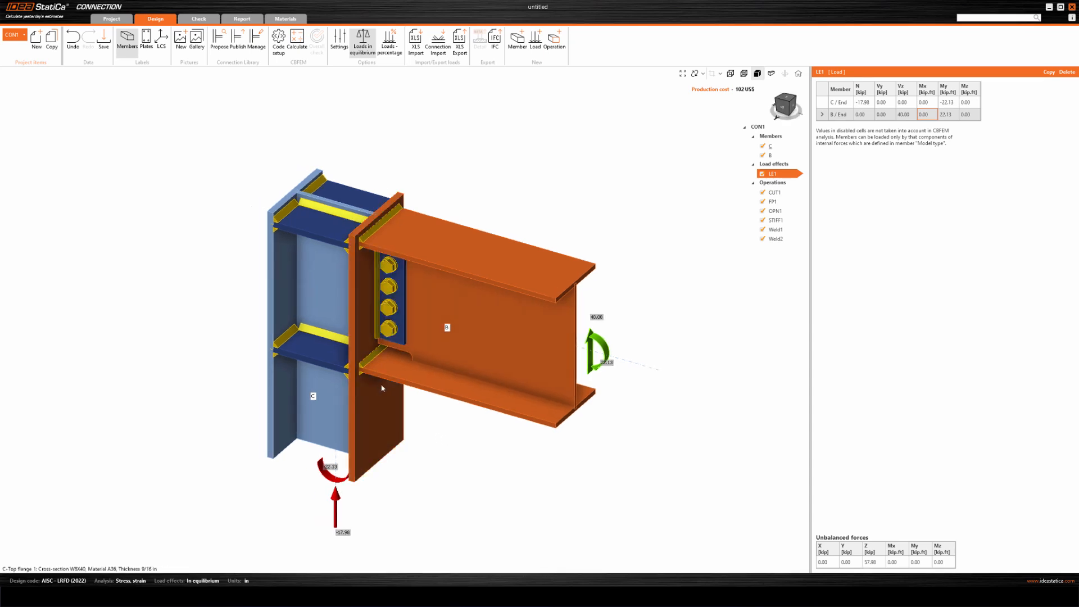
middle_click_drag(487, 455, 466, 448)
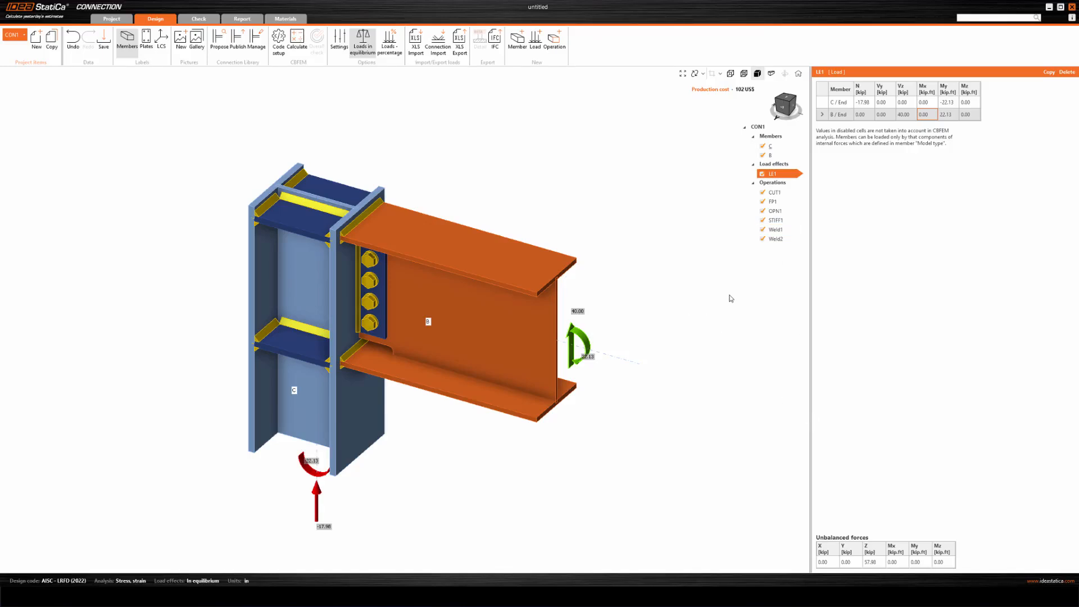
left_click(774, 231)
left_click(776, 238, "ctrl")
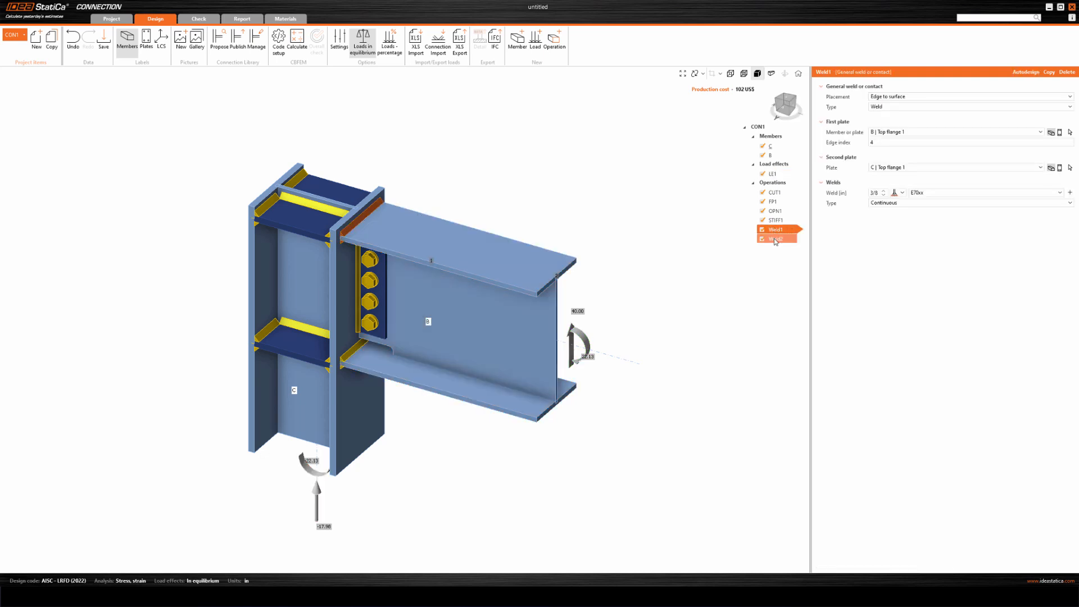
left_click(779, 240, "ctrl")
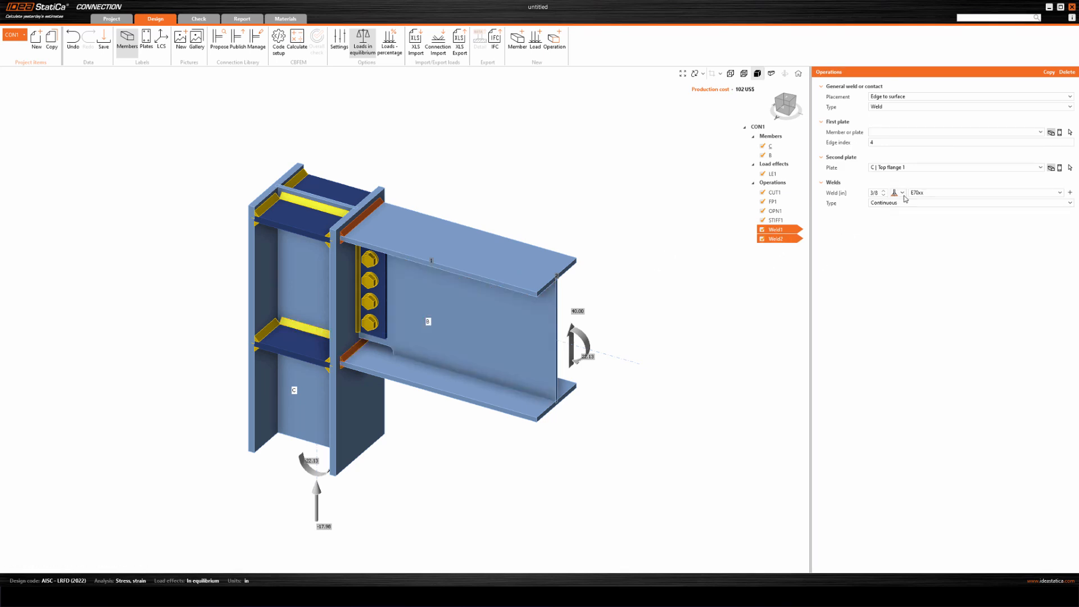
left_click(904, 193)
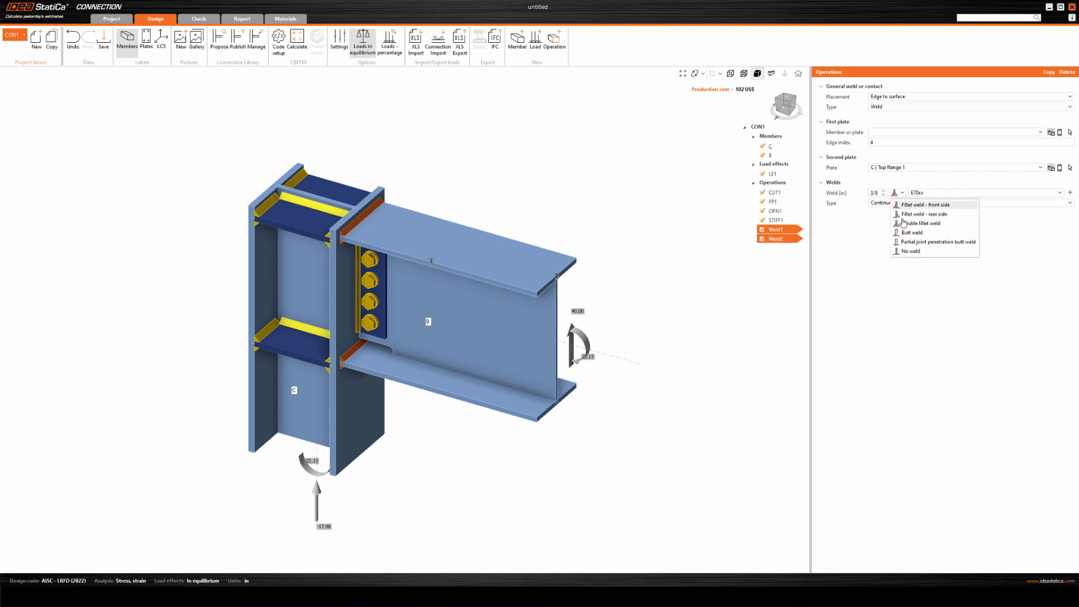
left_click(900, 242)
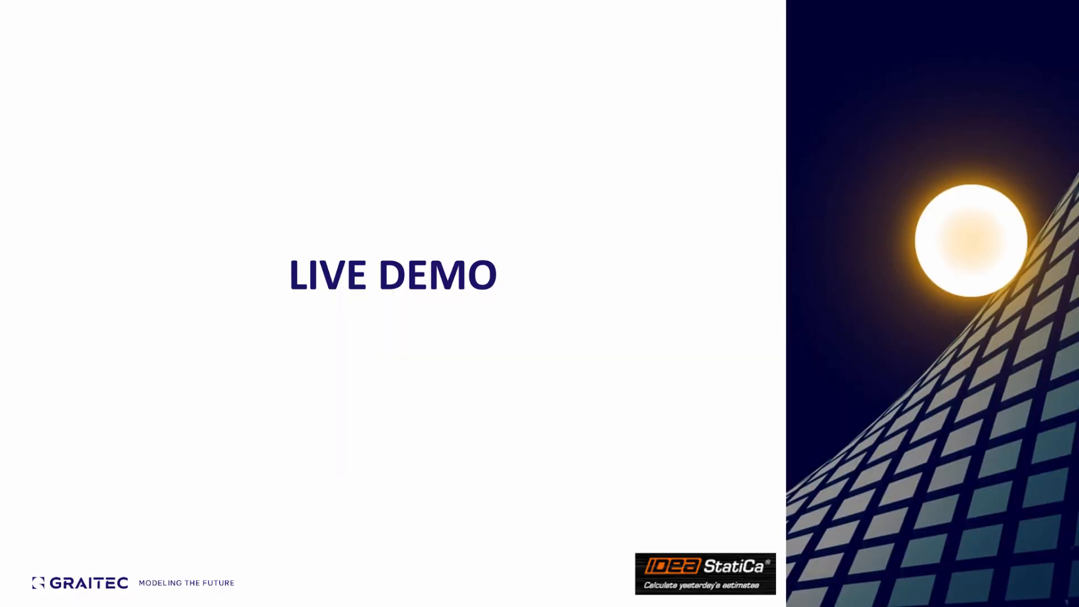
key("Right")
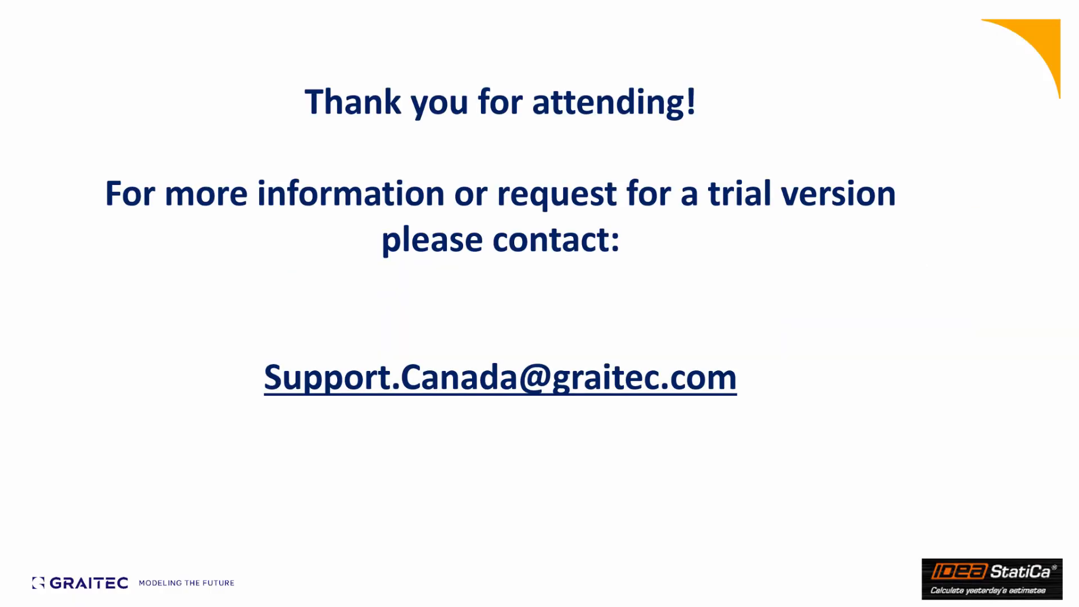